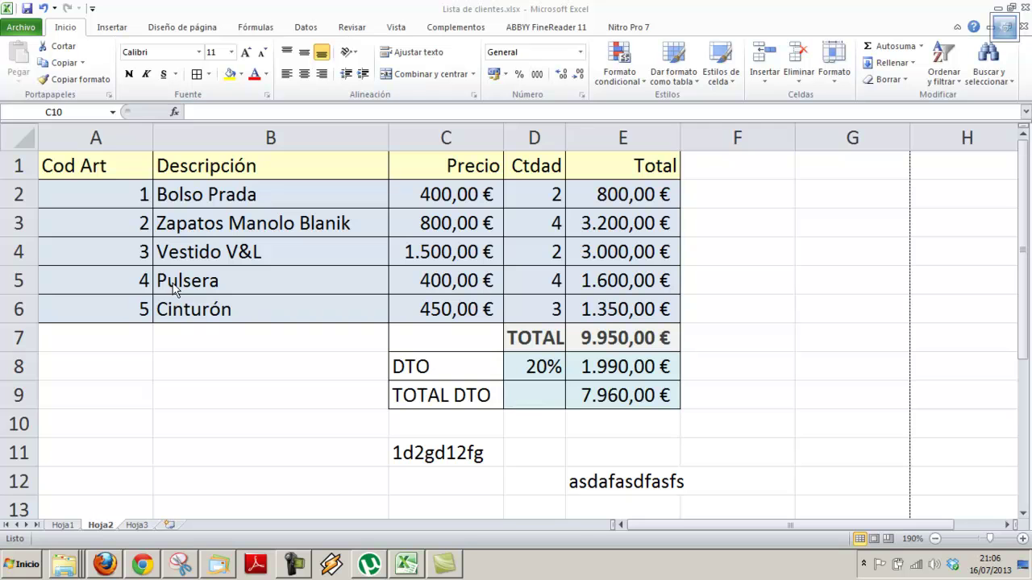
Open the Archivo > Nuevo page to browse the Office.com templates for a new workbook.
left_click(35, 32)
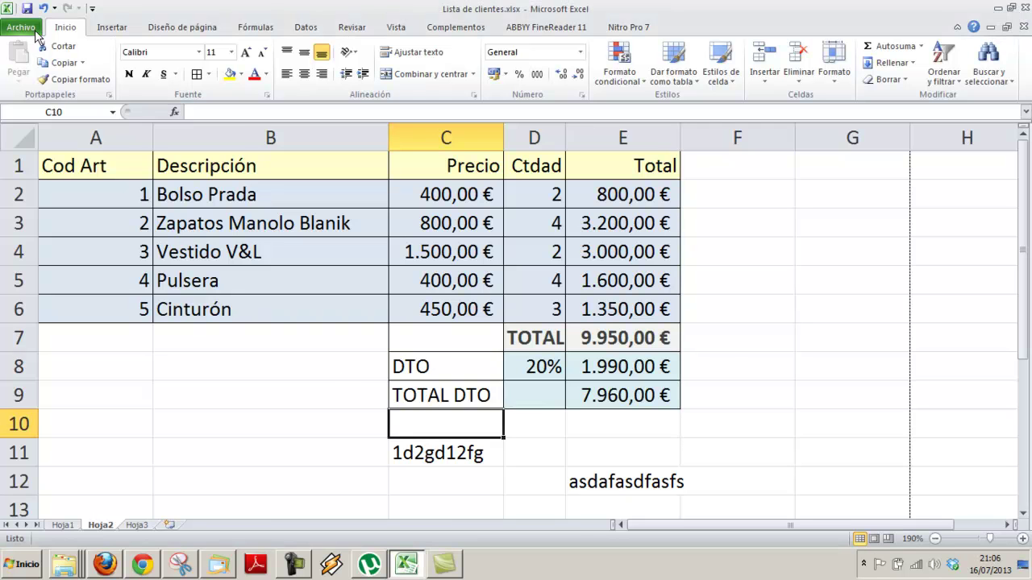
left_click(28, 29)
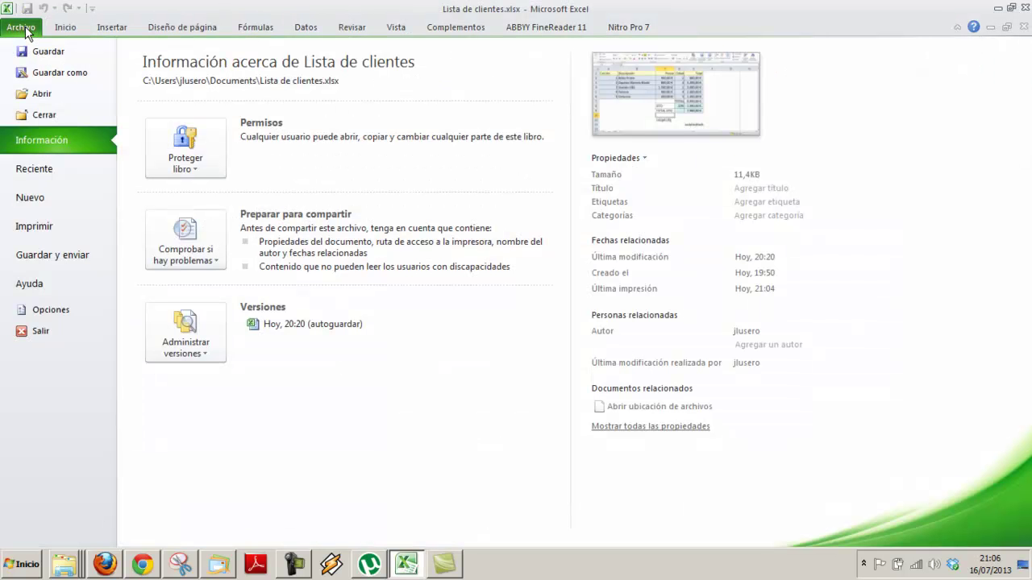
left_click(21, 203)
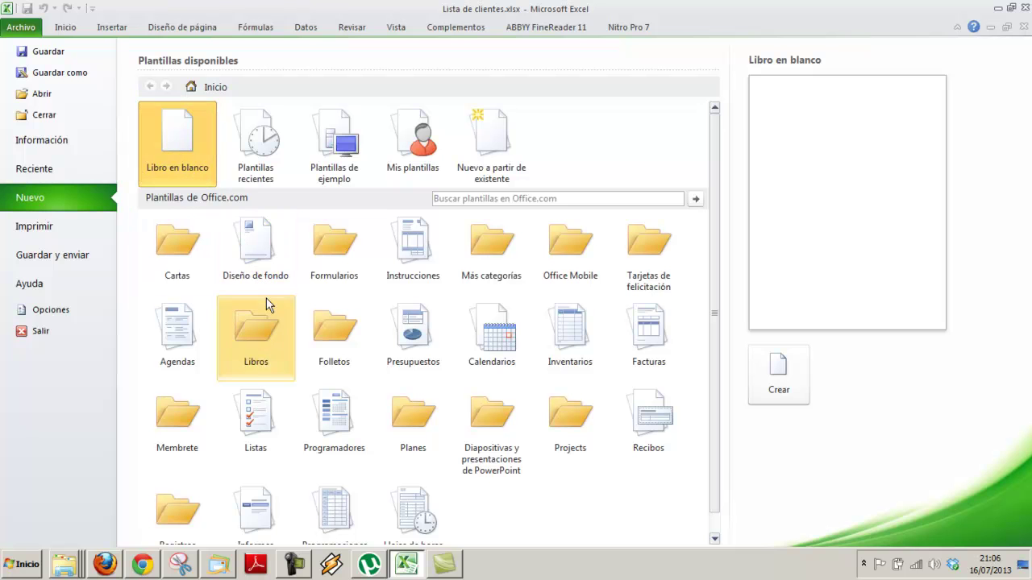
Download and open the Factura de ventas template from Facturas > Facturas de ventas.
left_click(650, 345)
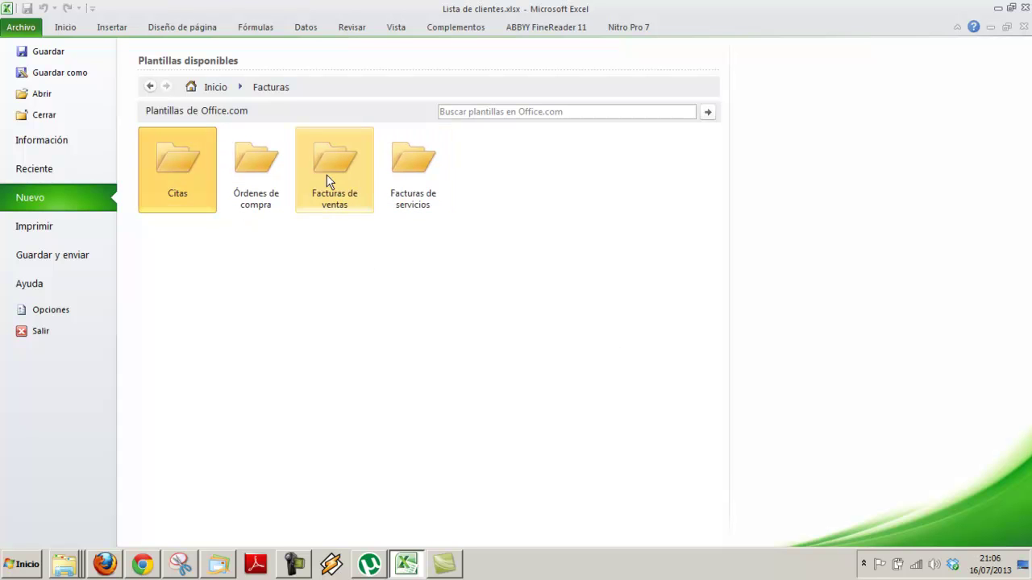
left_click(320, 178)
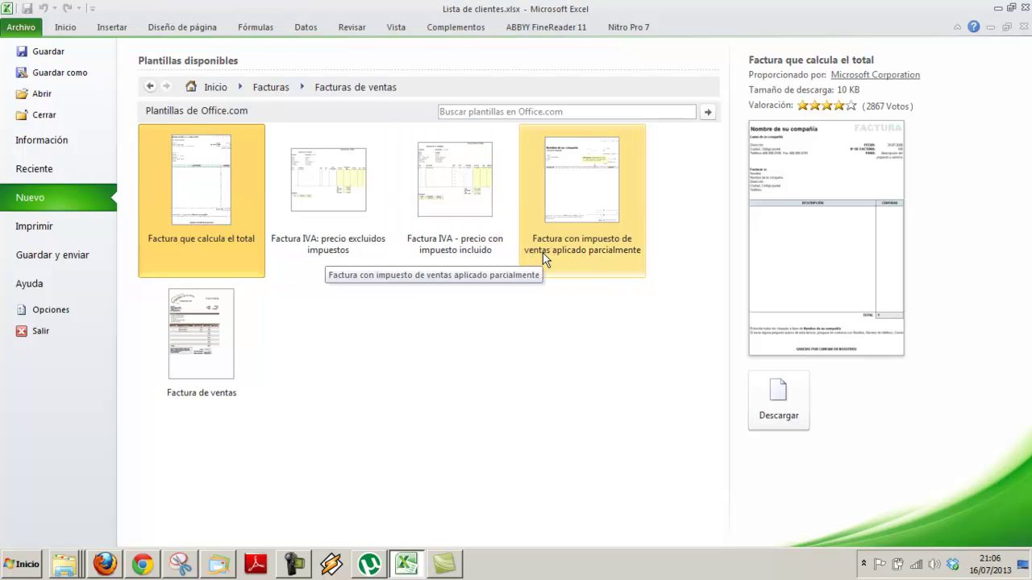
double_click(196, 333)
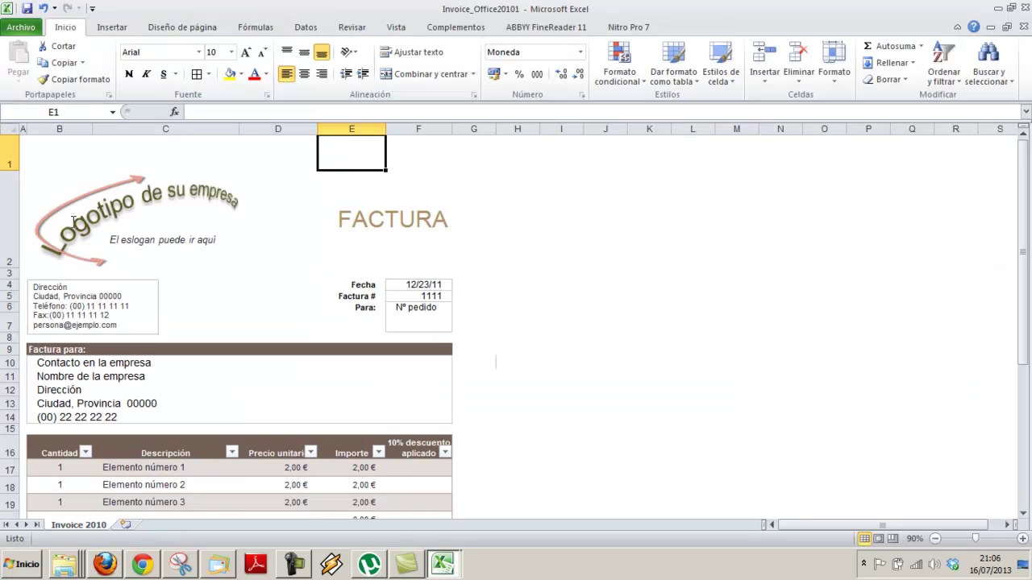
Delete the placeholder Logotipo logo, slogan and arrow group from the header, leaving FACTURA.
left_click(137, 203)
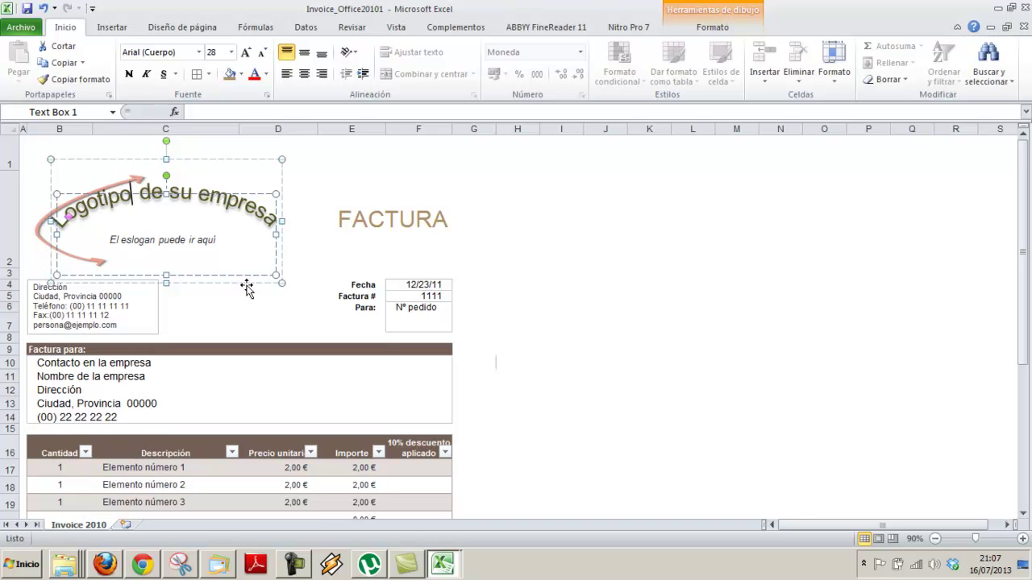
key("Delete")
left_click(293, 247)
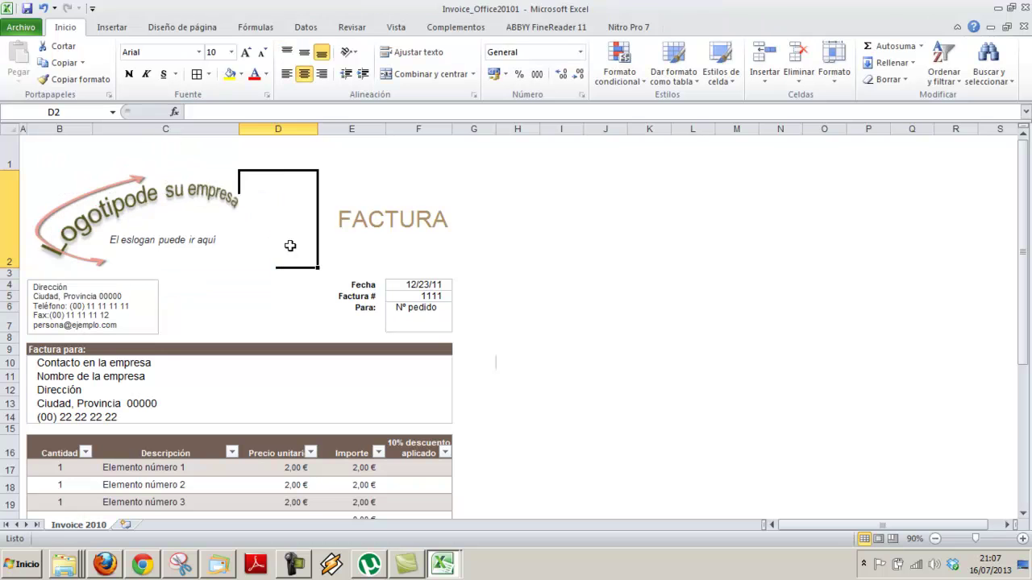
left_click(152, 202)
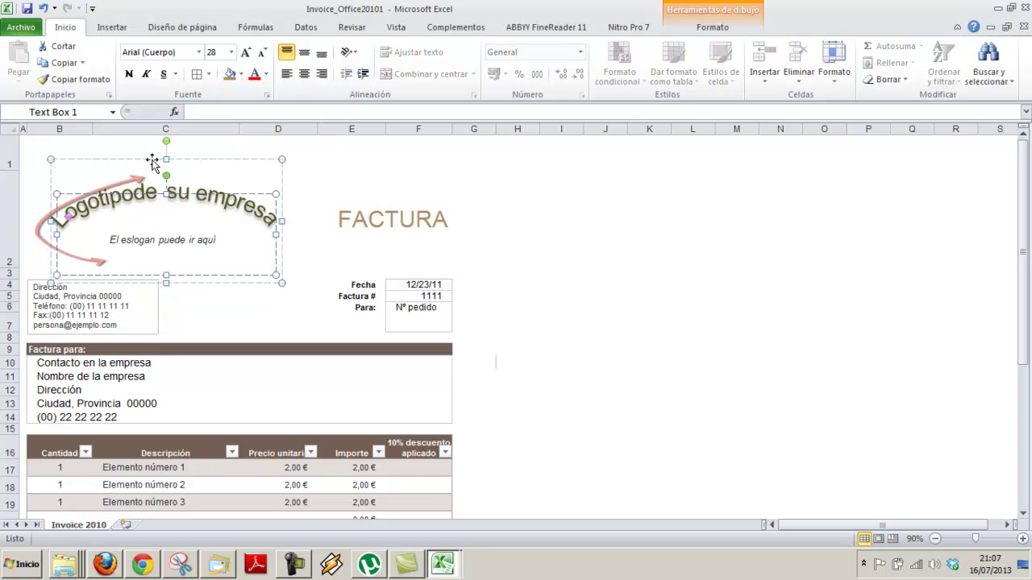
left_click(152, 160)
key("Delete")
left_click(152, 160)
left_click(88, 194)
left_click(80, 156)
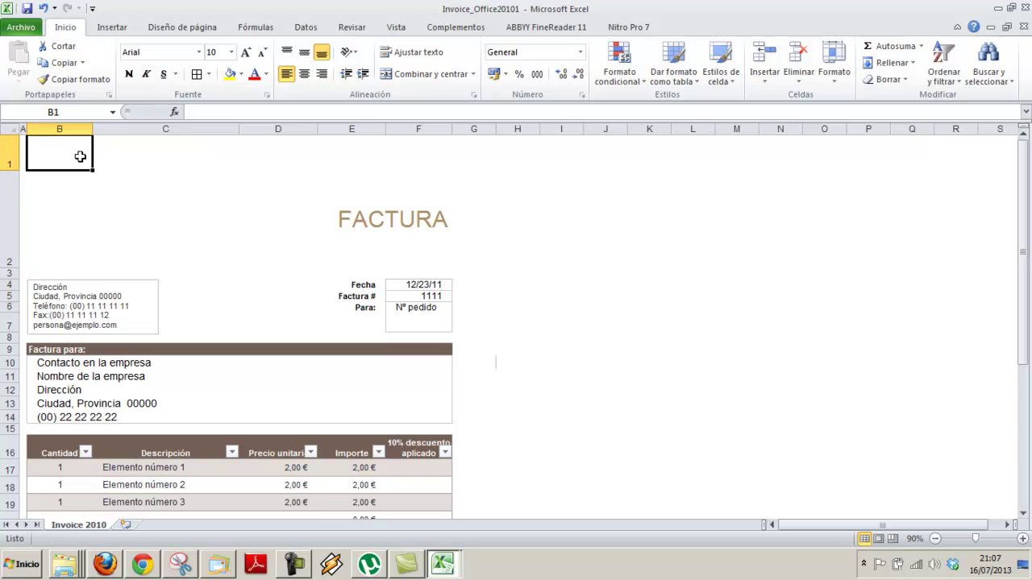
Insert the picture IMAG0311.jpg from the Platero y yo folder into the invoice.
left_click(113, 28)
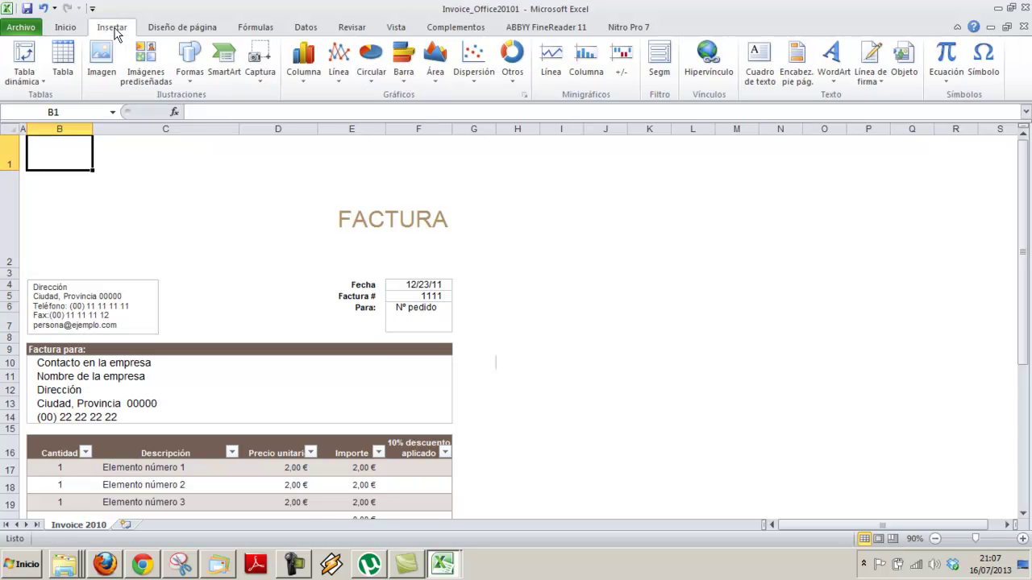
left_click(105, 77)
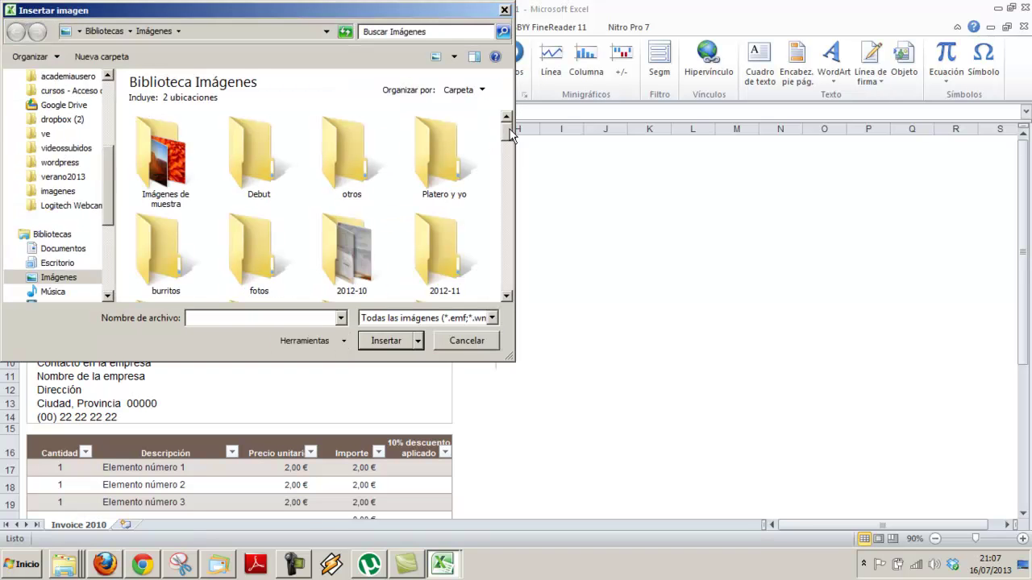
left_click(433, 143)
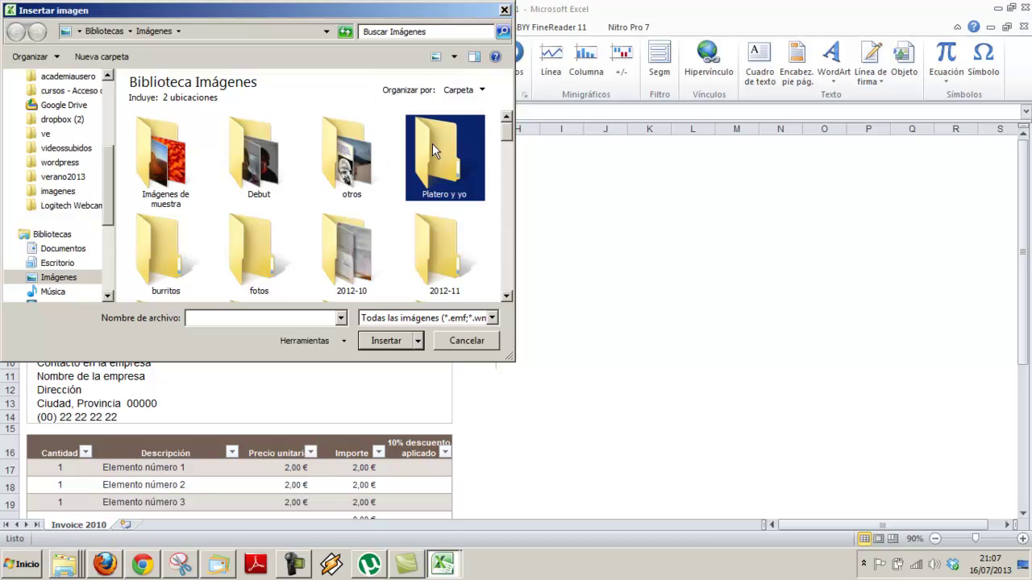
double_click(432, 144)
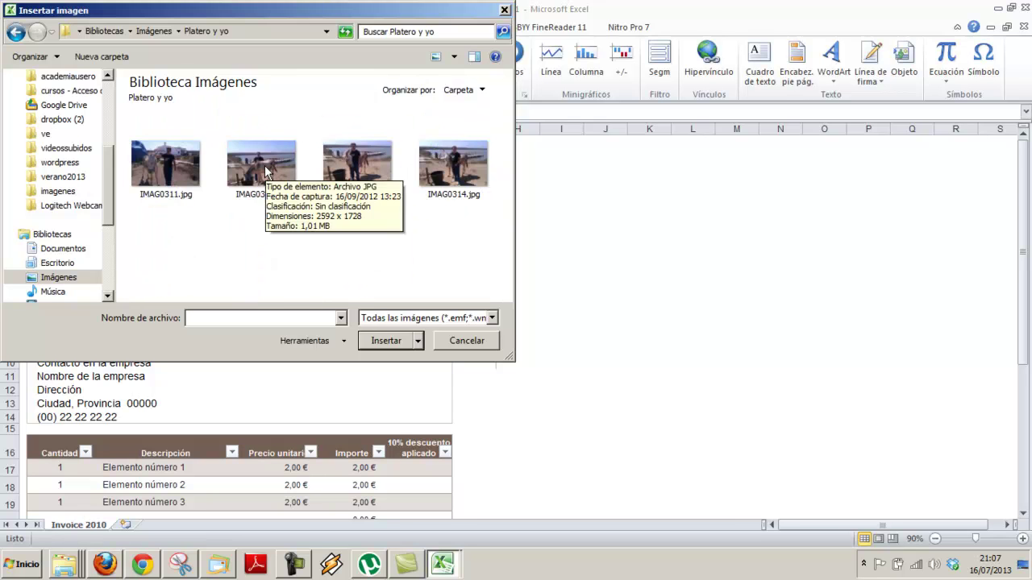
left_click(160, 168)
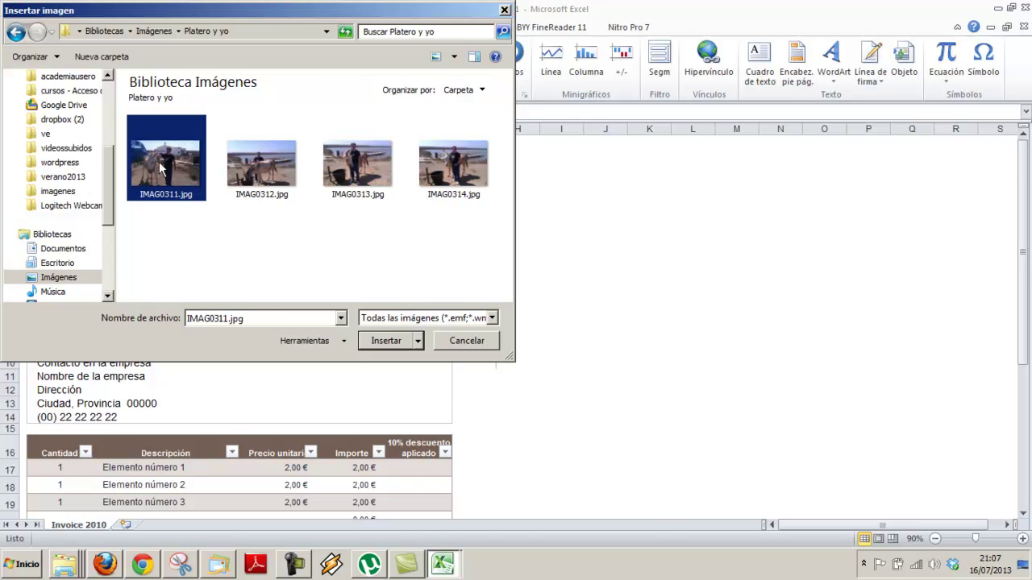
double_click(161, 168)
scroll(467, 282, "down", 7)
scroll(468, 282, "up", 4)
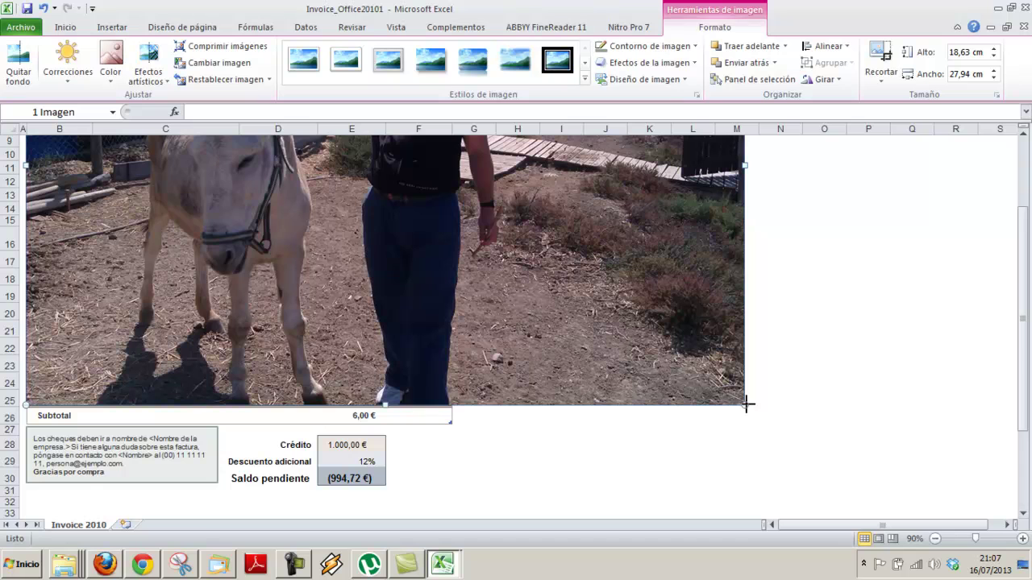
Resize the photo to 4,94 × 7,41 cm so it fits the top-left logo area beside FACTURA.
left_click_drag(746, 405, 295, 246)
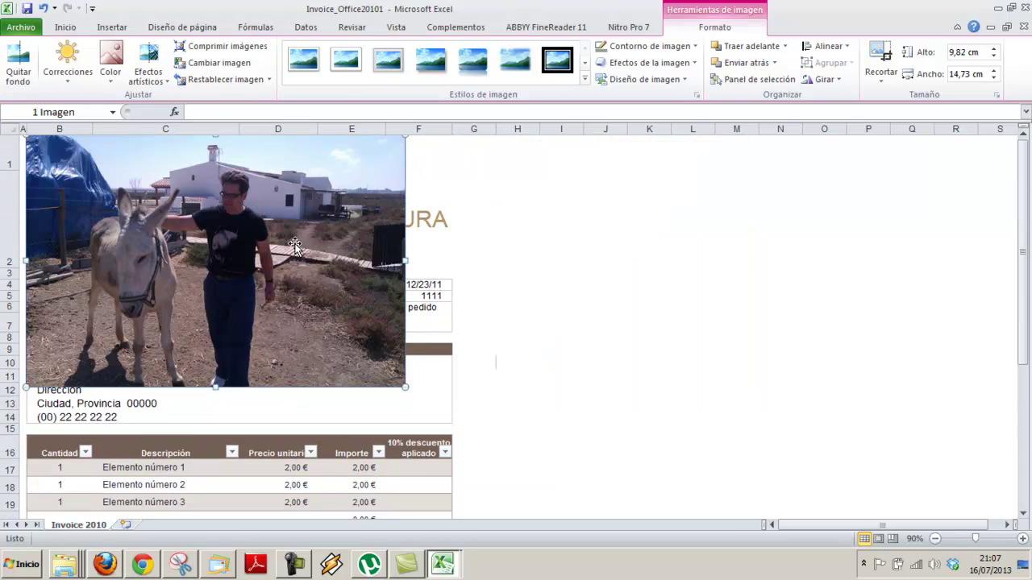
left_click_drag(405, 387, 110, 194)
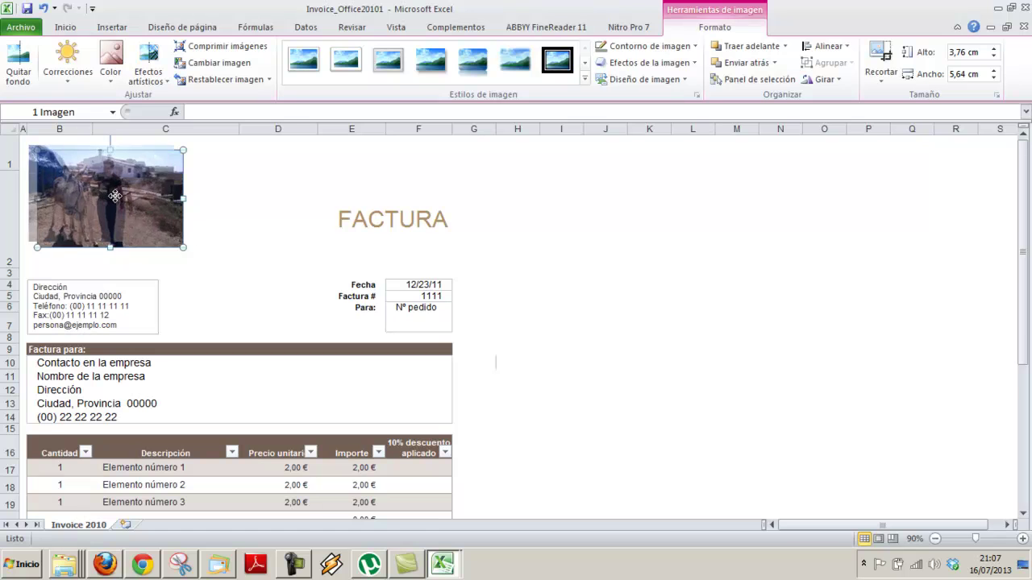
mouse_move(171, 239)
left_mouse_down()
mouse_move(230, 272)
mouse_move(216, 261)
left_mouse_up()
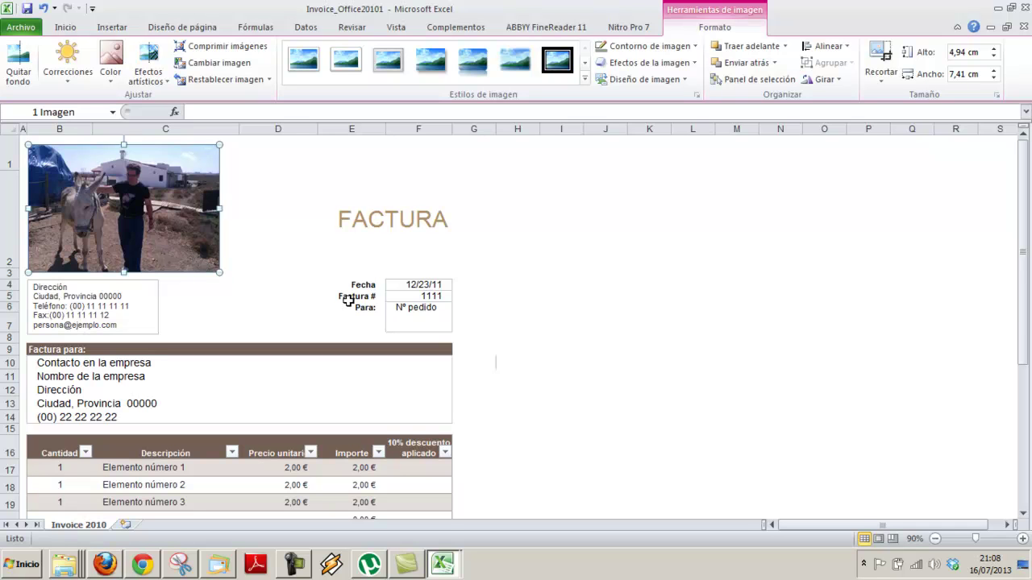
Zoom the sheet to 140% and enter Pendientes at a unit price of 5,00 € as the first item.
scroll(300, 314, "down", 3)
scroll(300, 315, "up", 1)
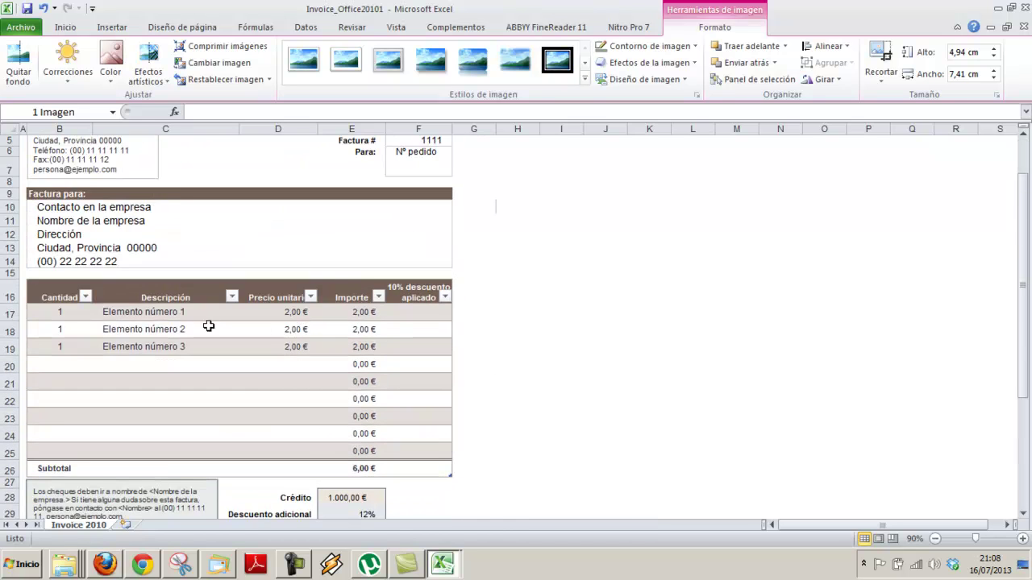
scroll(209, 325, "up", 2)
left_click(76, 289)
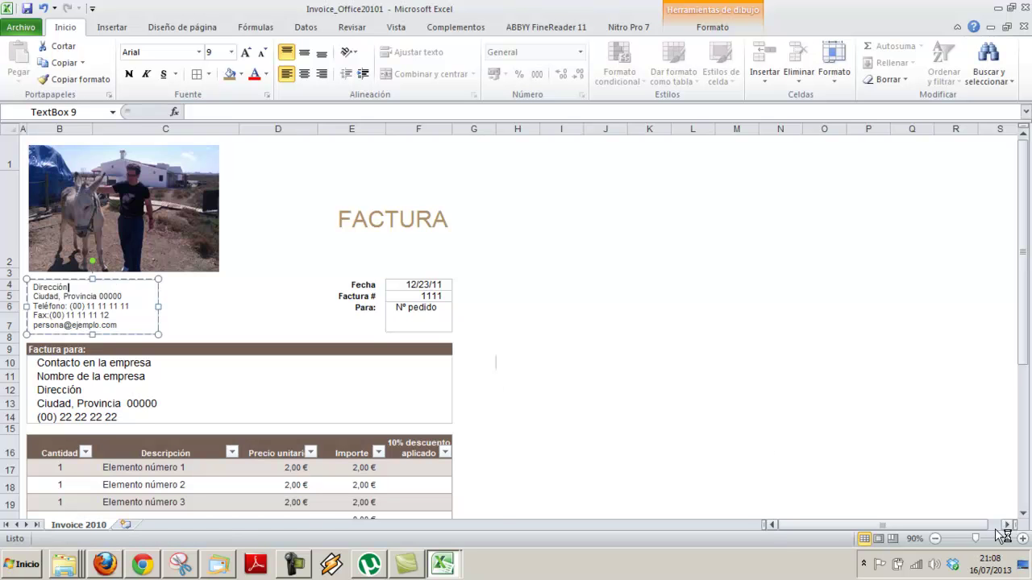
left_click(1023, 538)
left_click(1022, 539)
left_click(1022, 539)
left_click(1022, 538)
left_click(1023, 539)
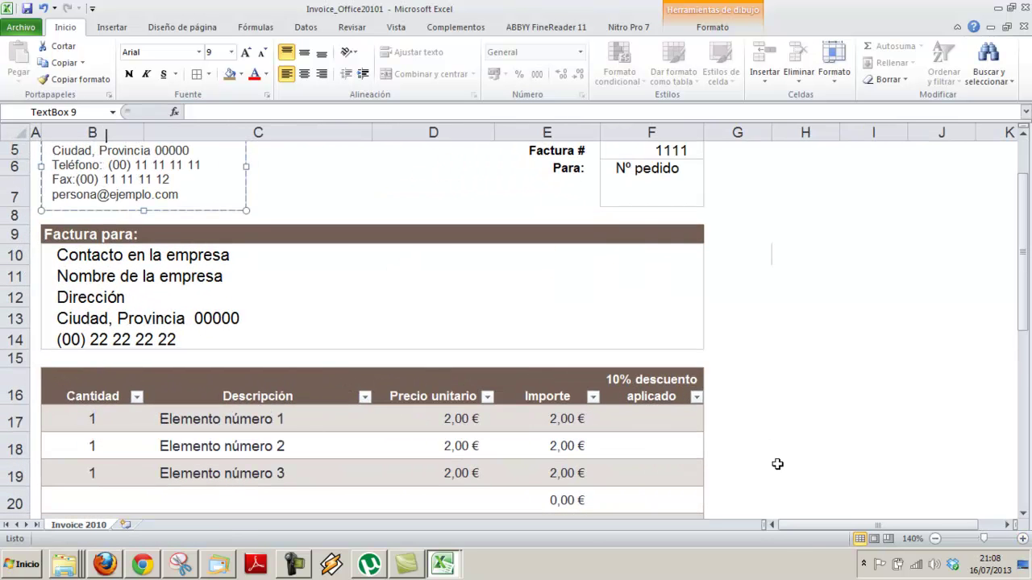
scroll(500, 369, "up", 2)
scroll(348, 371, "down", 3)
scroll(348, 371, "down", 1)
scroll(330, 355, "up", 1)
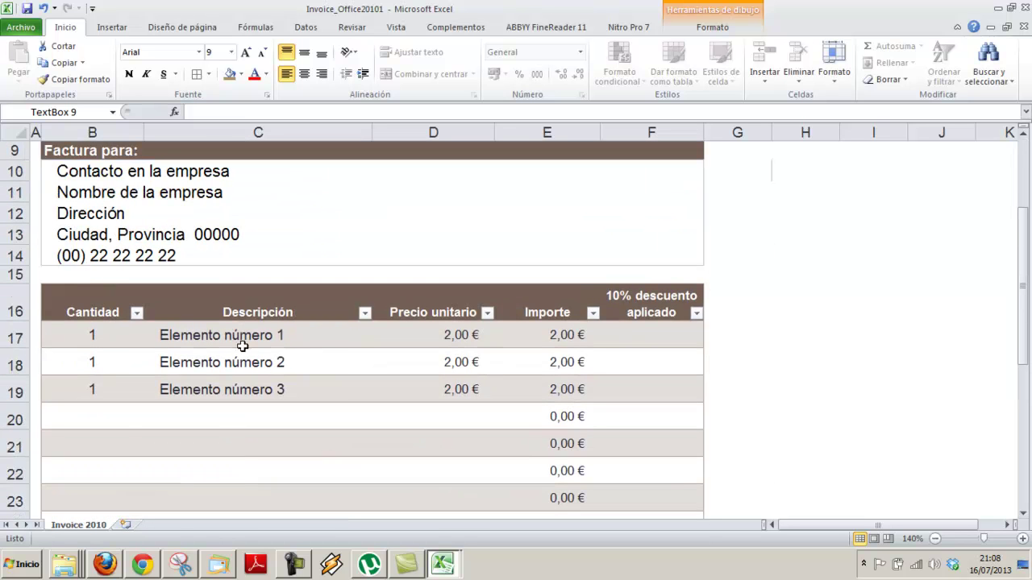
left_click(178, 331)
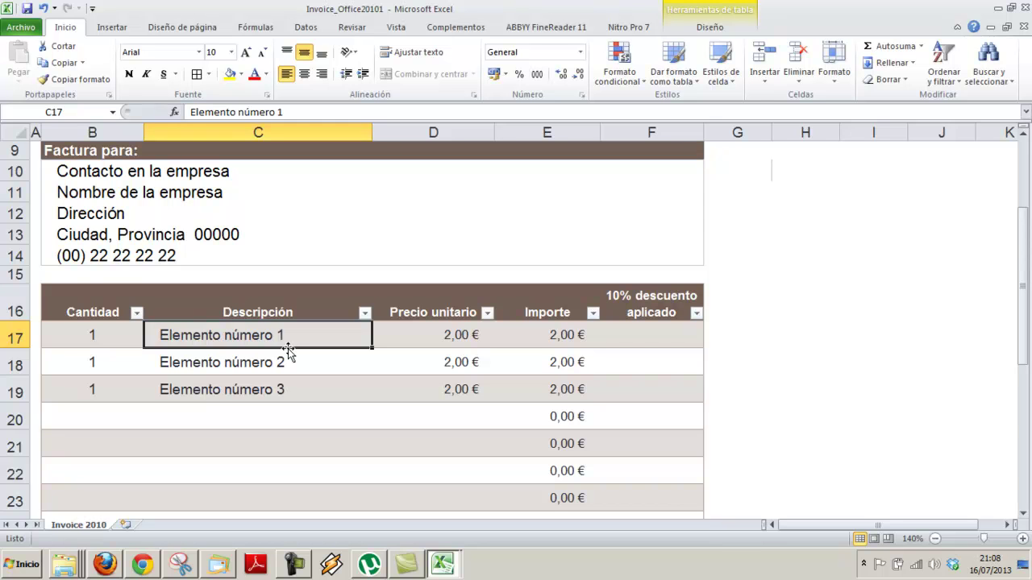
type("Pendientes")
key("Tab")
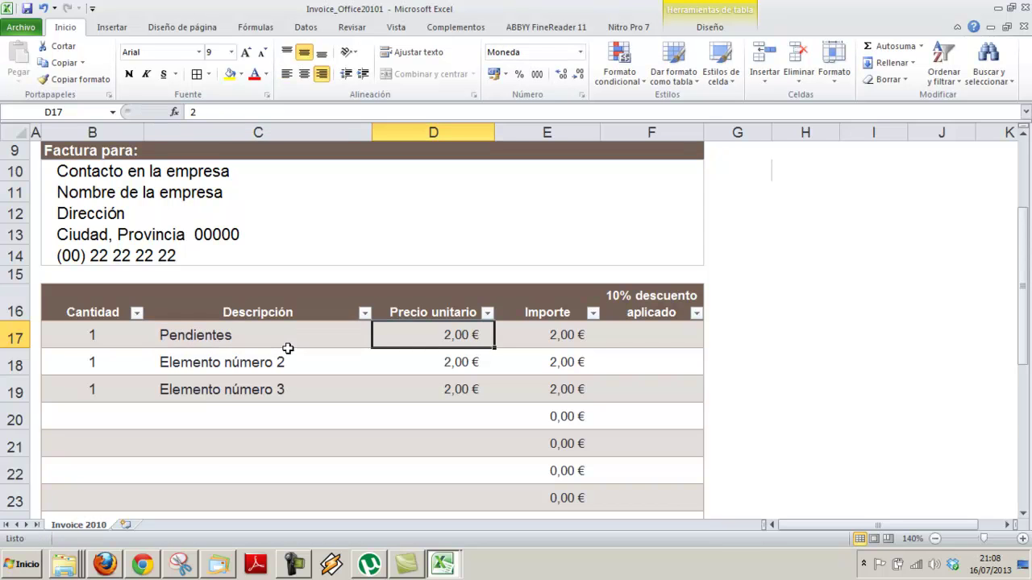
type("5")
key("Tab")
Give the first line item, Pendientes, a quantity of 3.
key("Left")
key("Right")
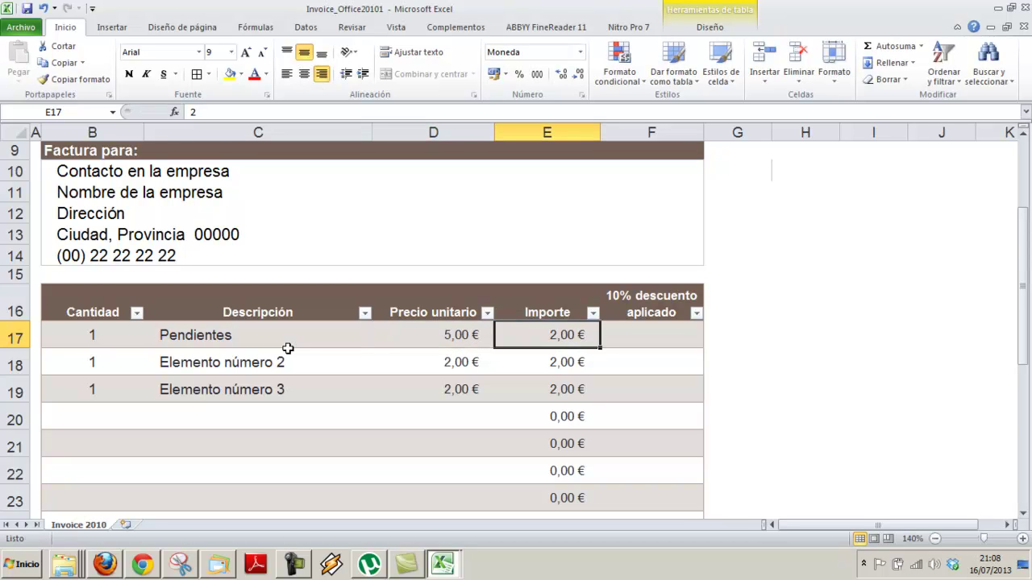
key("Left")
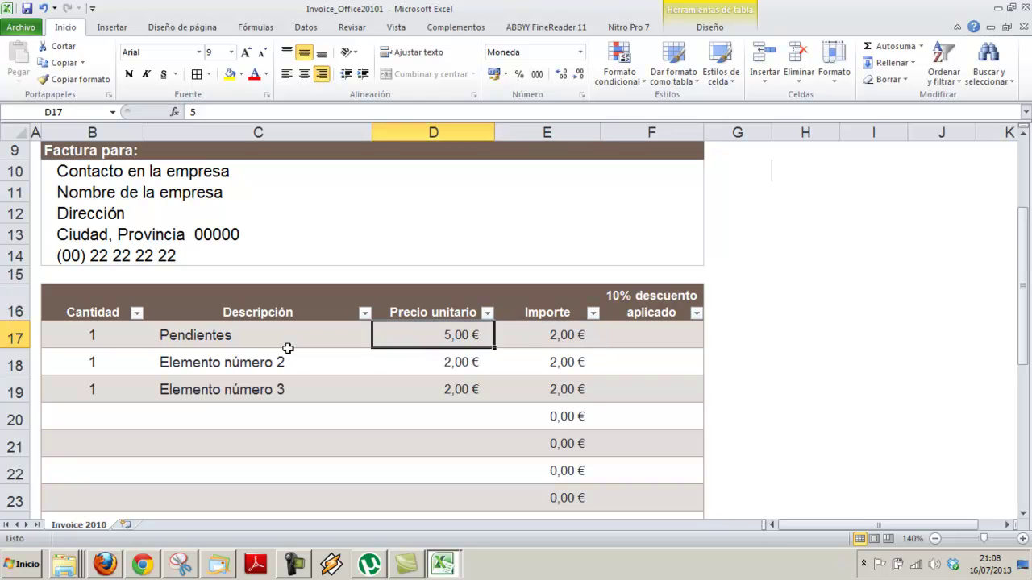
key("Left")
key("Left")
key("Left")
key("Right")
type("3")
key("Right")
key("Right")
key("Right")
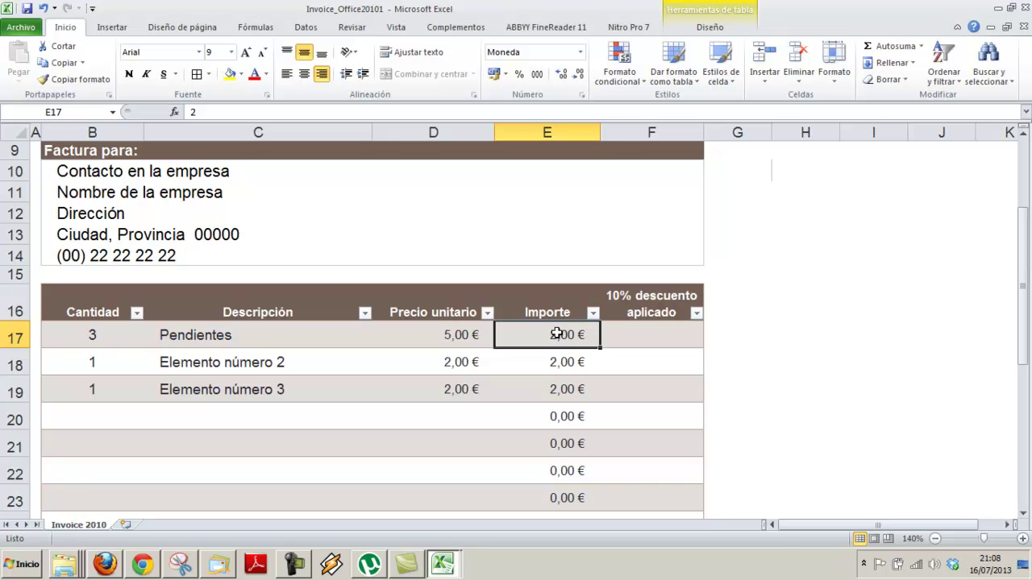
left_click(238, 114)
key("BackSpace")
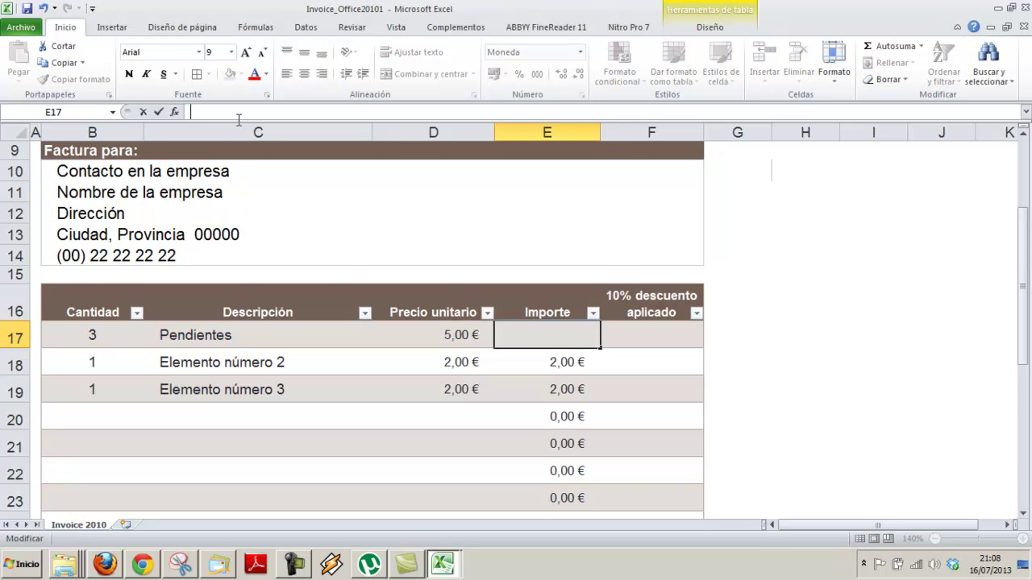
type("=")
left_click(94, 332)
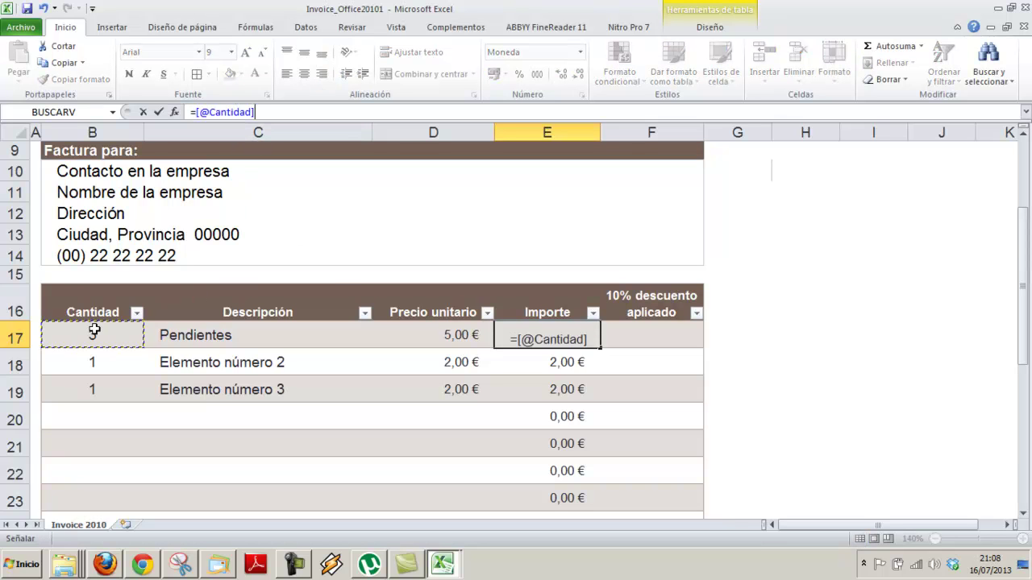
type("*")
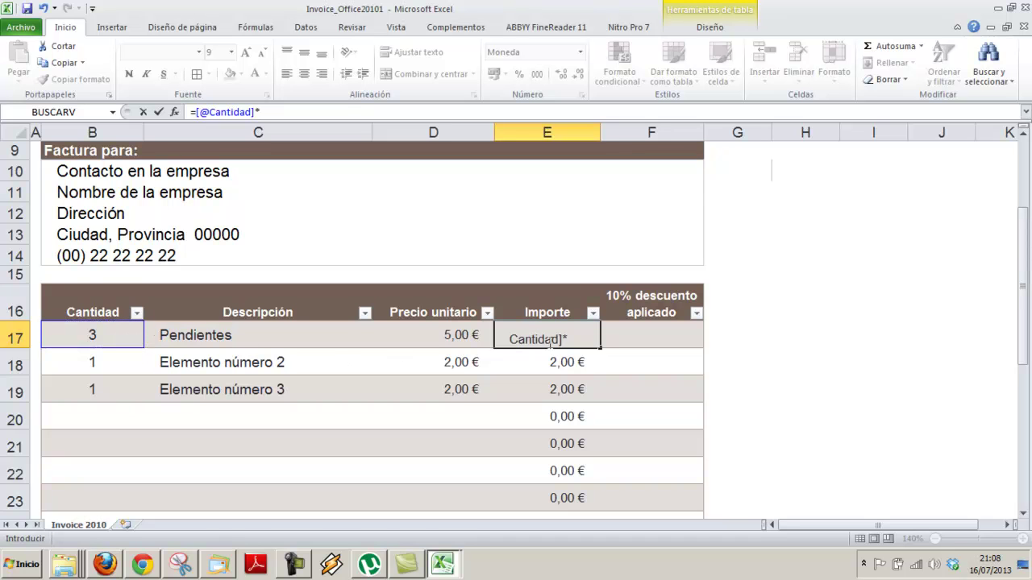
left_click(454, 333)
key("Return")
key("Up")
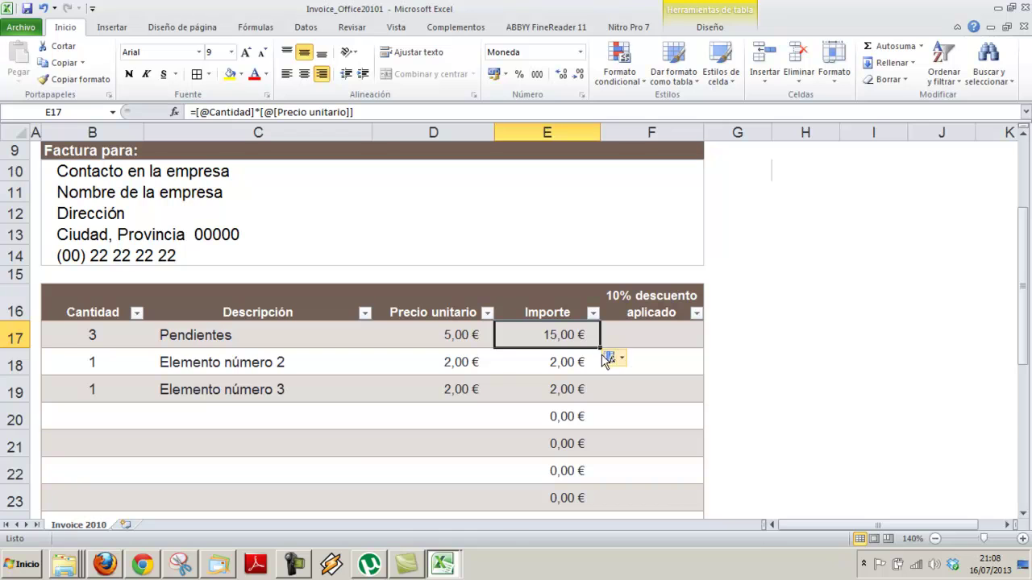
left_click_drag(601, 349, 591, 395)
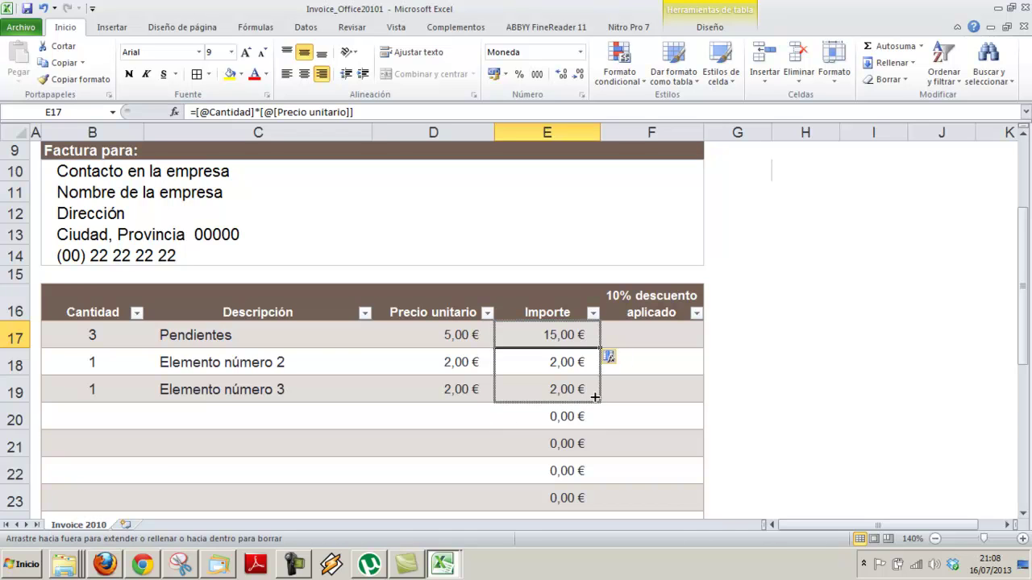
Set the second and third items' unit prices to 7,00 € and 8,00 €.
left_click(107, 358)
left_click(429, 363)
type("7")
key("Return")
type("8")
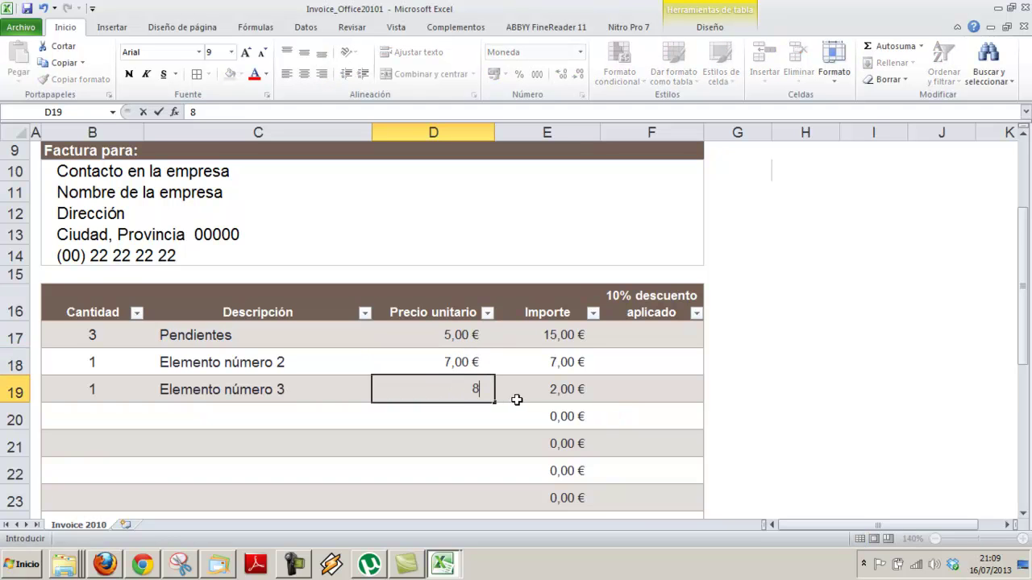
key("Tab")
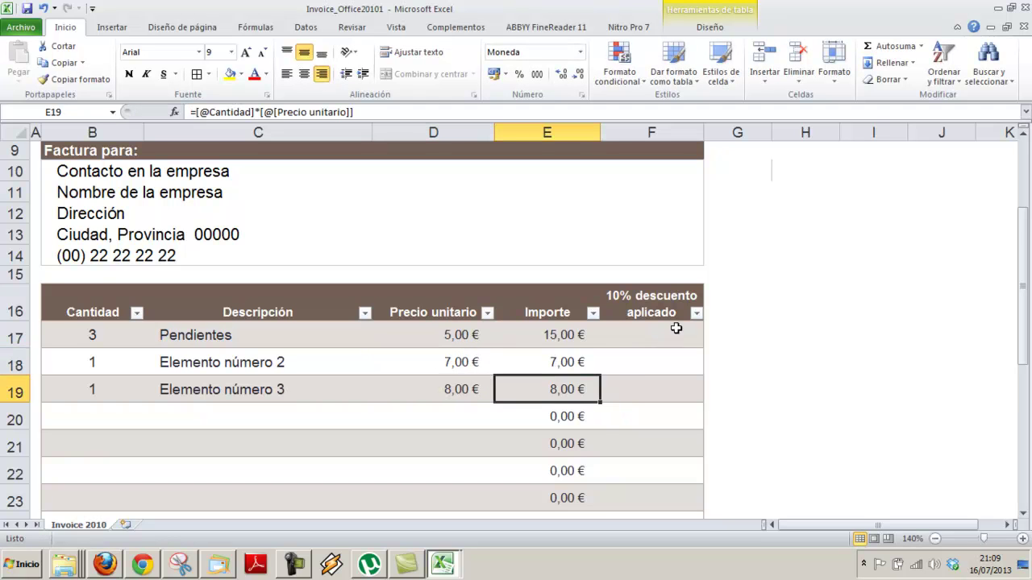
left_click(677, 332)
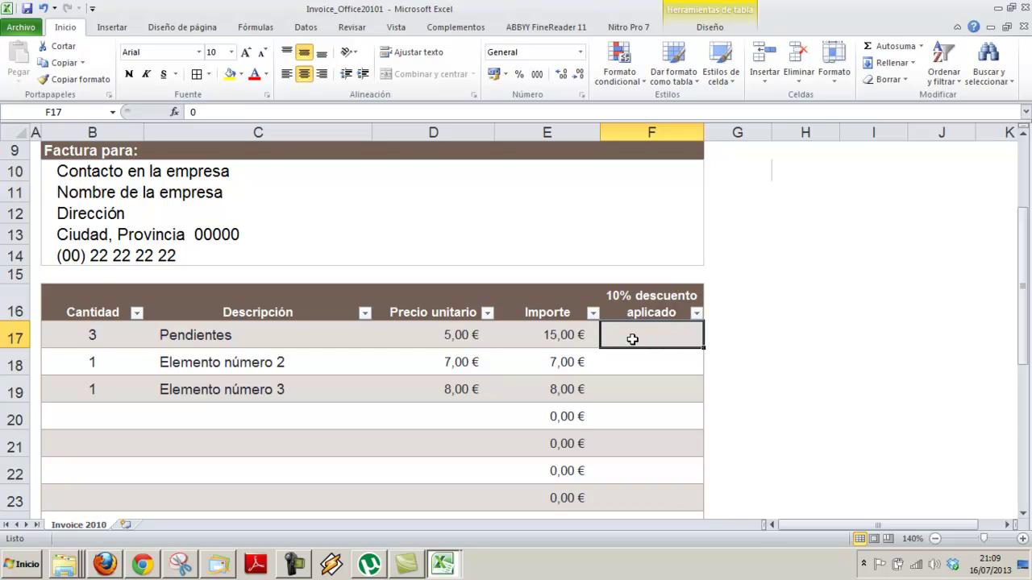
left_click(206, 112)
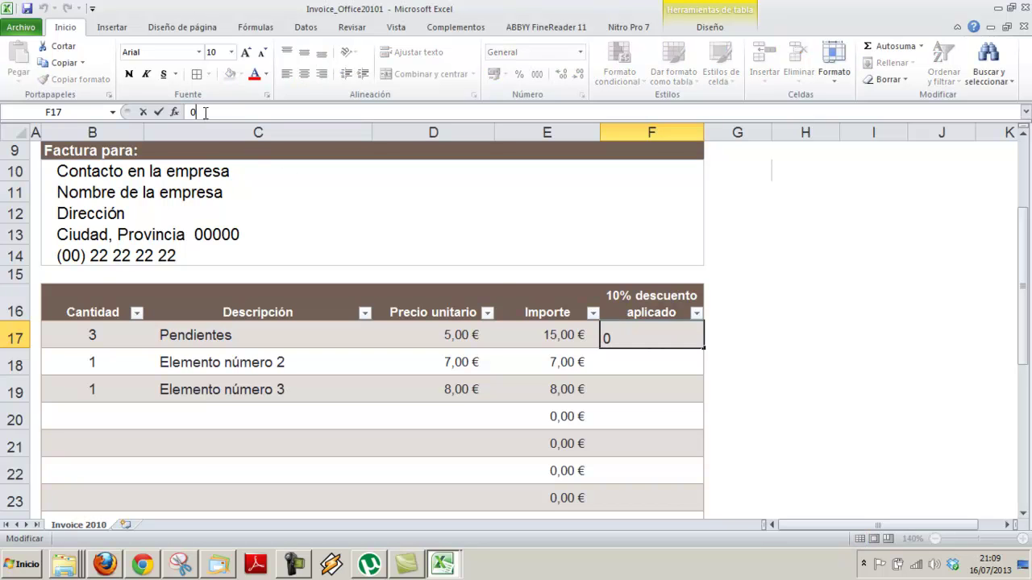
key("BackSpace")
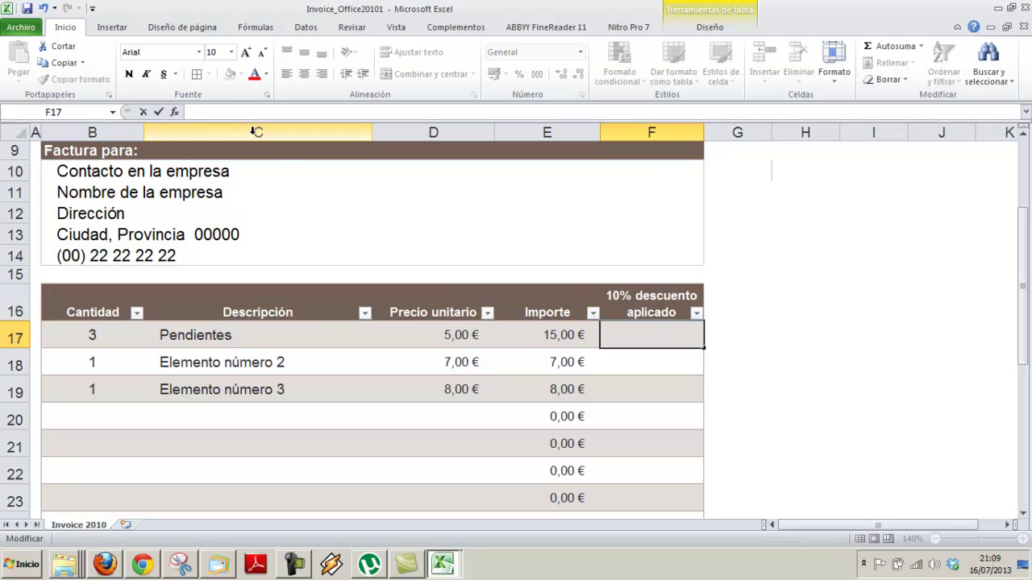
type("=")
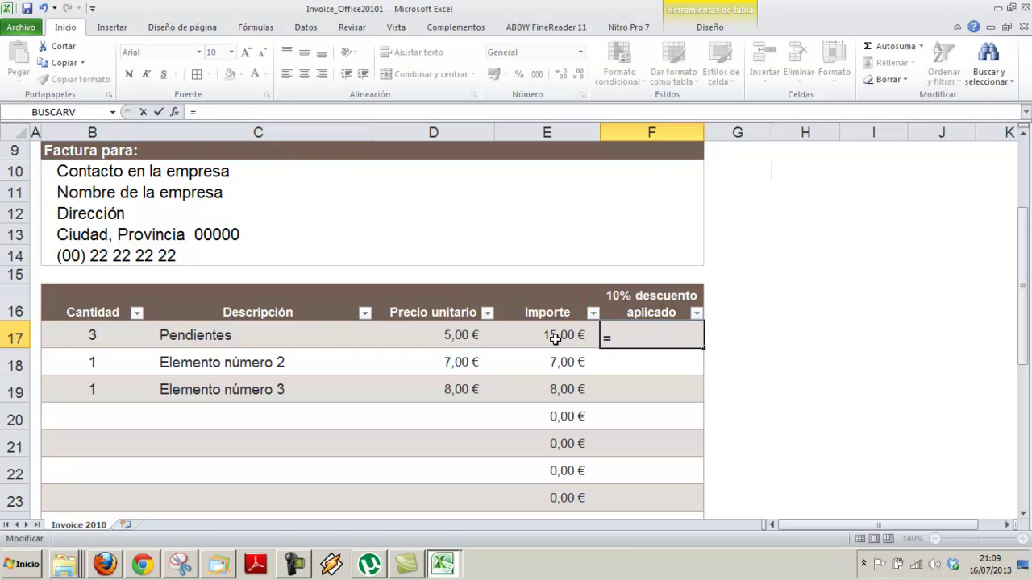
left_click(556, 338)
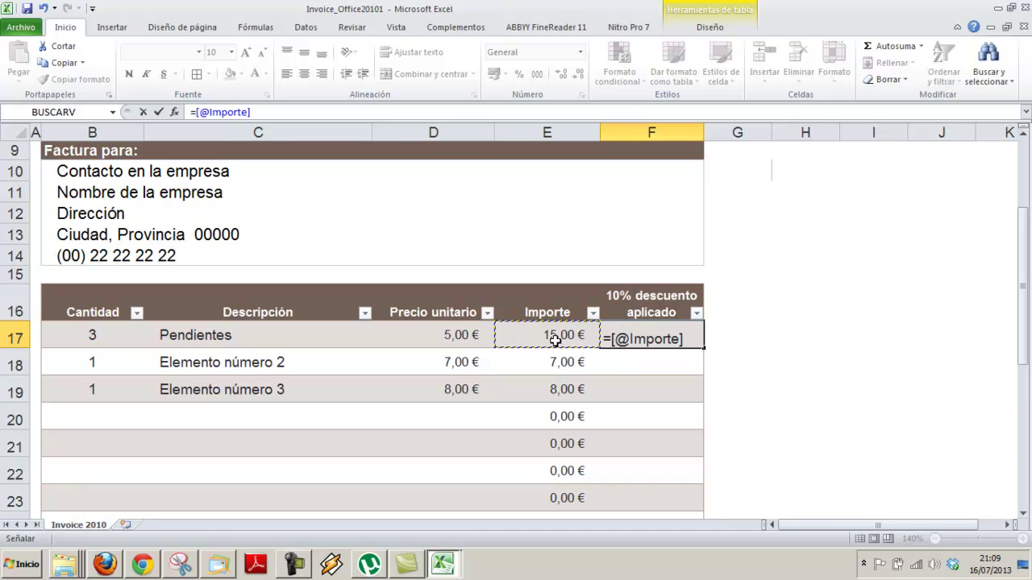
type("-")
left_click(556, 340)
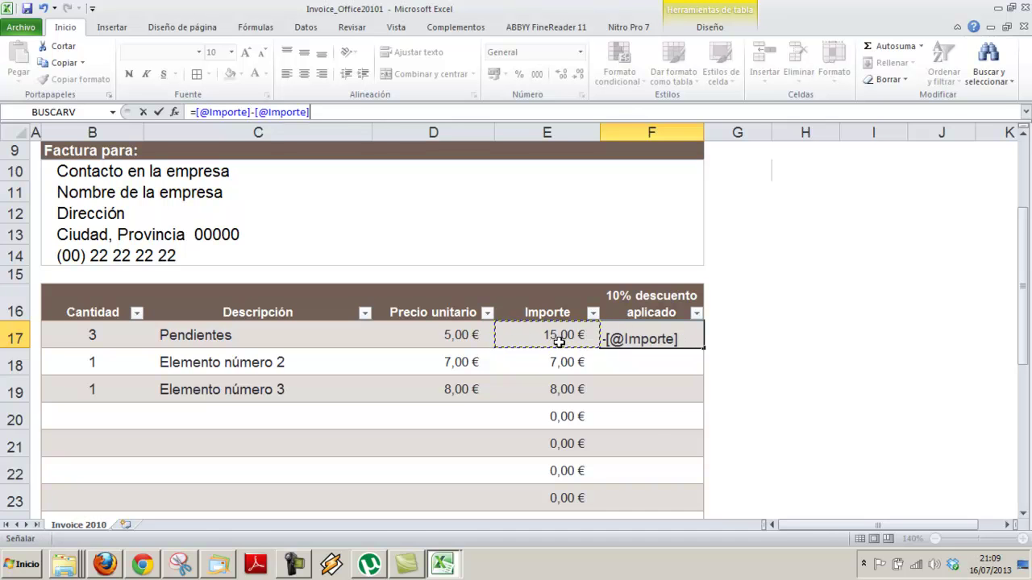
type("*")
type("10%")
key("Return")
key("Up")
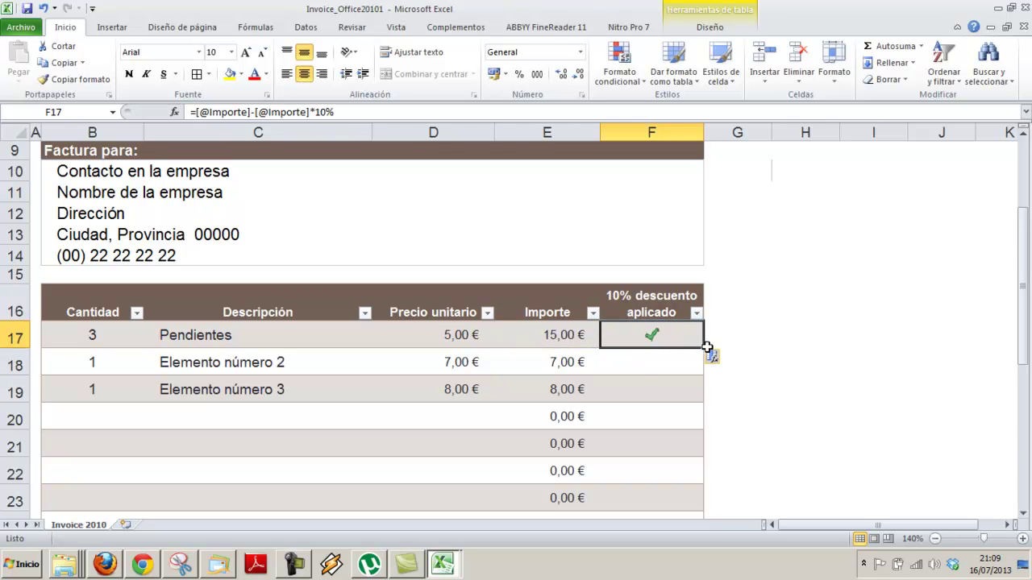
left_click_drag(704, 349, 706, 503)
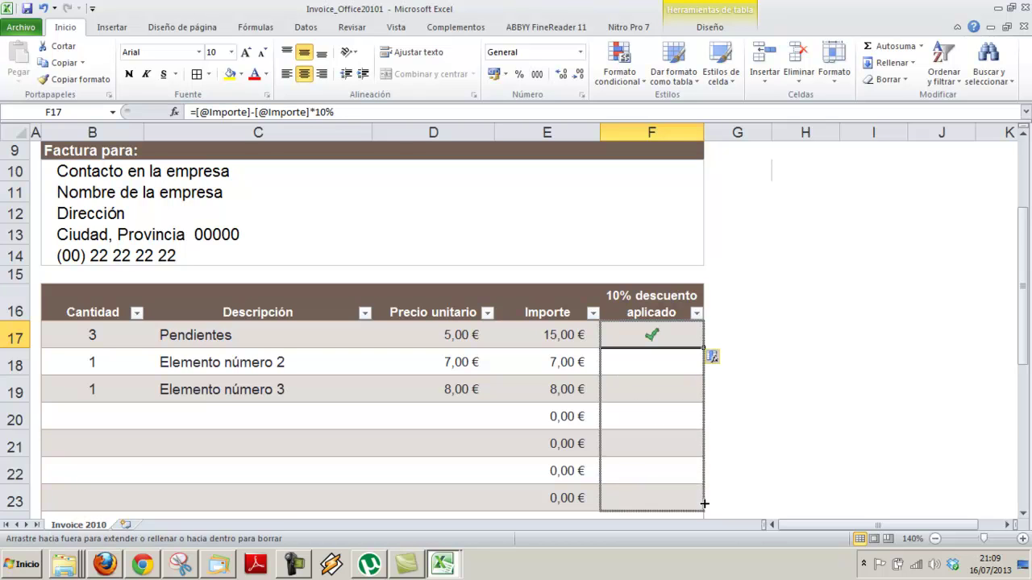
left_click(671, 362)
left_click(651, 338)
Review the discount formula in F19, the Subtotal in E26 and the Descuento adicional value.
left_click(652, 389)
scroll(552, 365, "down", 4)
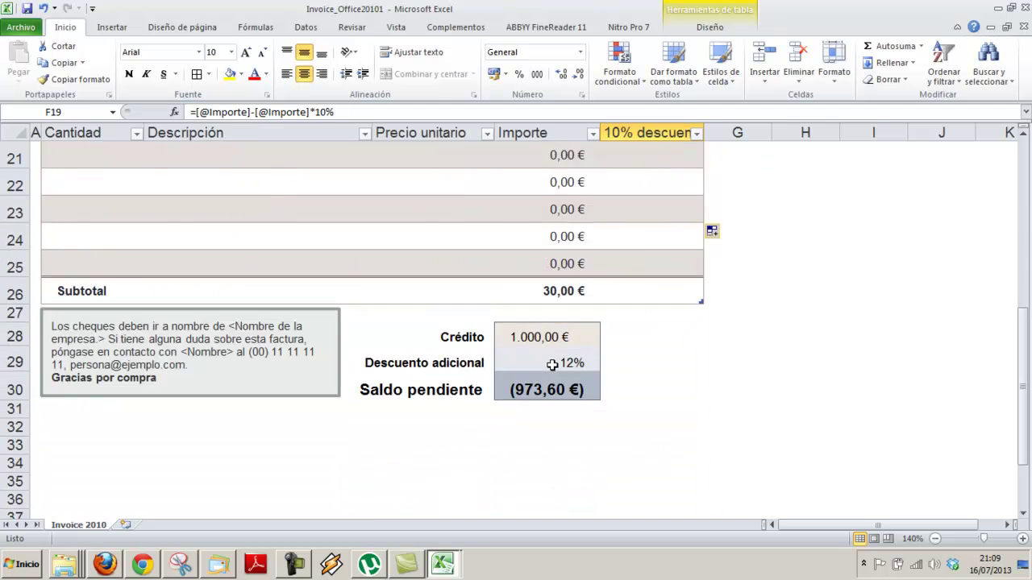
scroll(552, 365, "up", 1)
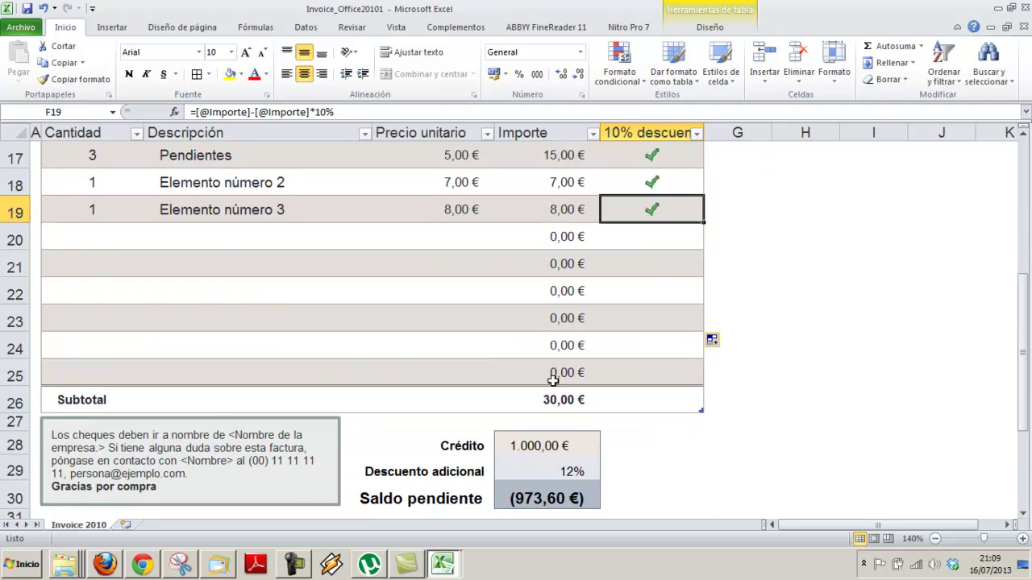
left_click(551, 400)
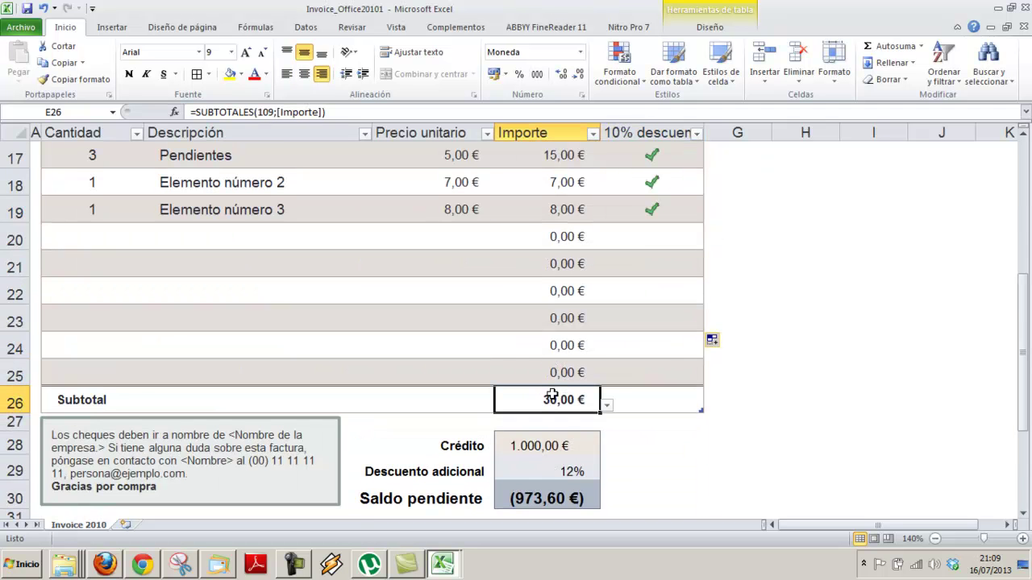
scroll(551, 395, "up", 1)
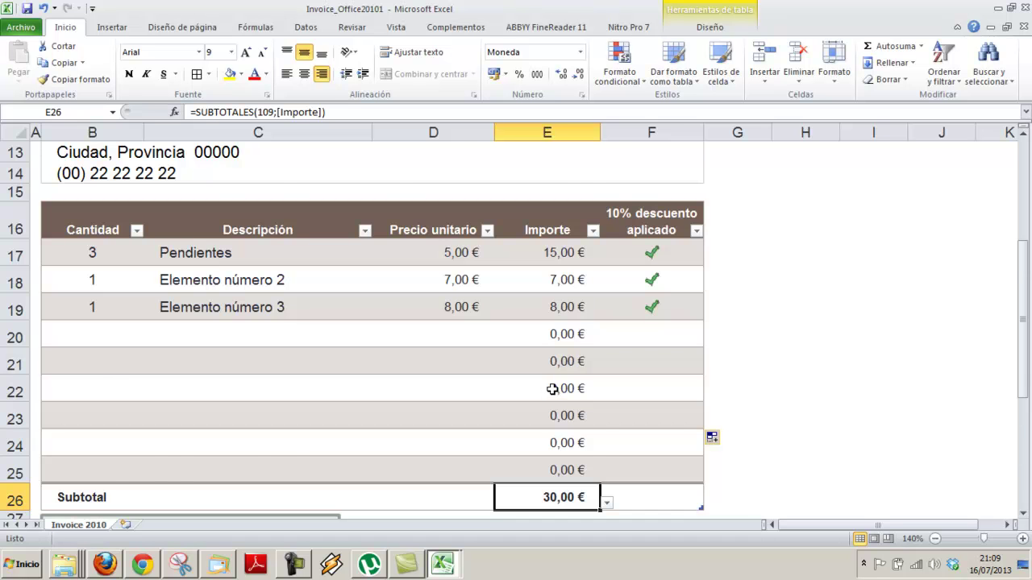
scroll(551, 388, "down", 1)
scroll(551, 396, "down", 1)
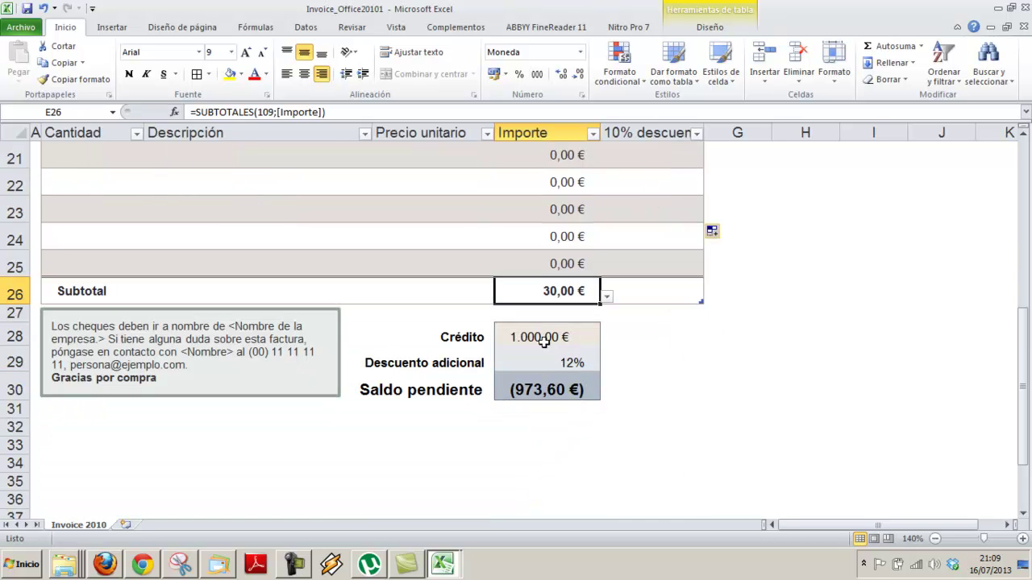
left_click(534, 362)
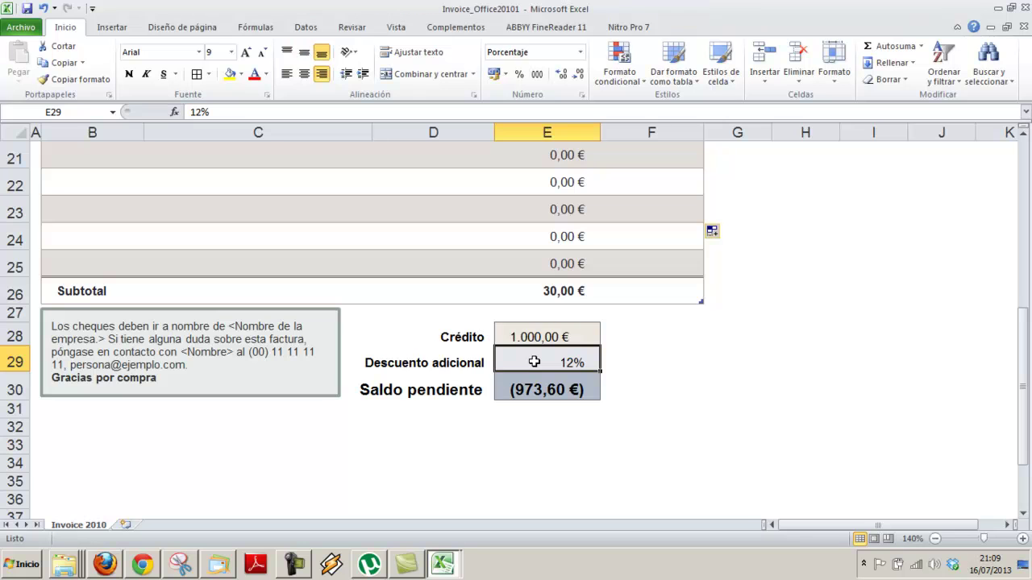
Set the Crédito in E28 to 0 so Saldo pendiente shows 26,40 €.
left_click(538, 337)
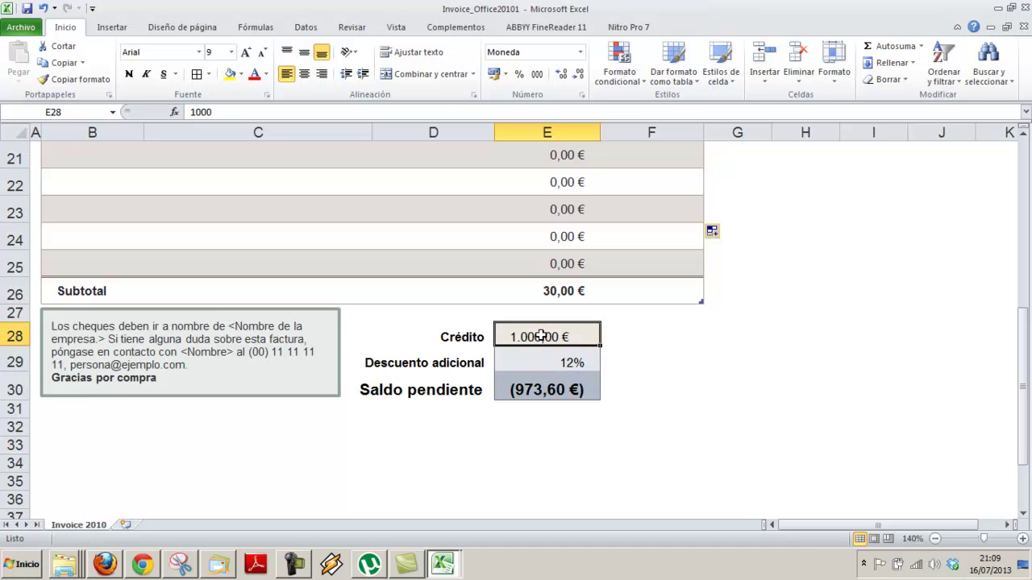
type("0")
key("Return")
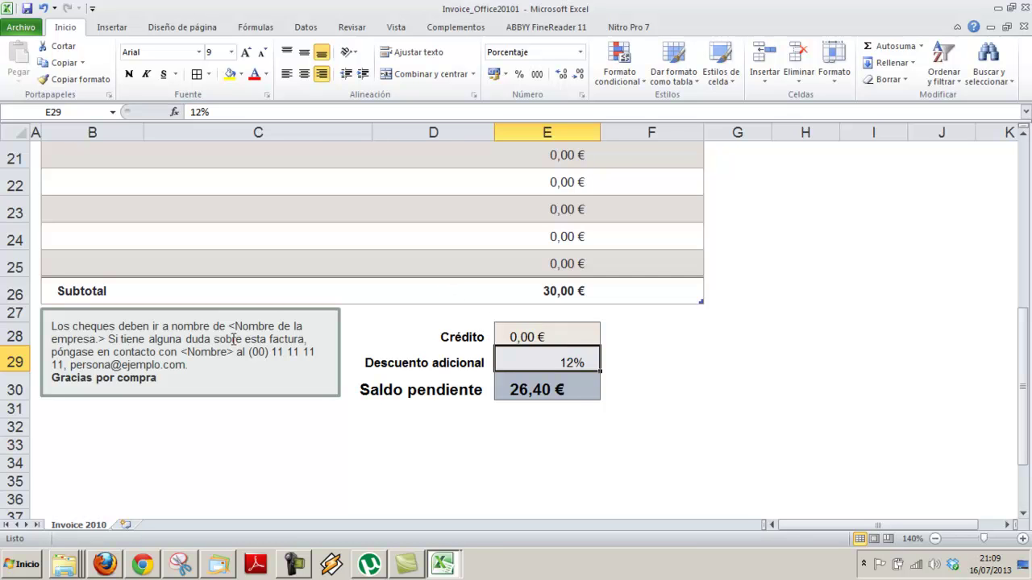
scroll(213, 332, "up", 5)
scroll(213, 332, "up", 2)
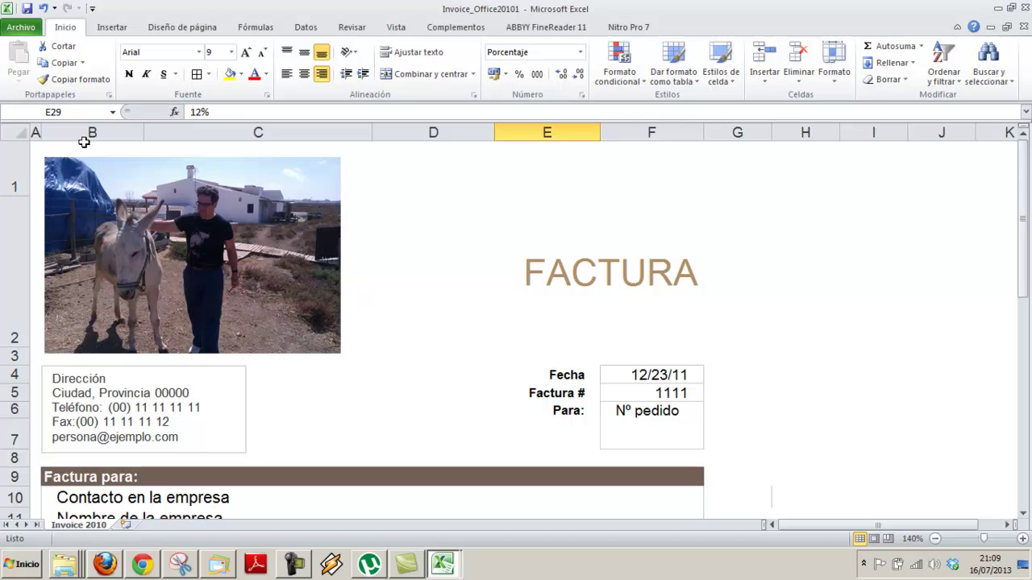
Print the invoice scaled with Ajustar hoja en una página on the Brother MFC-7360N.
left_click(24, 29)
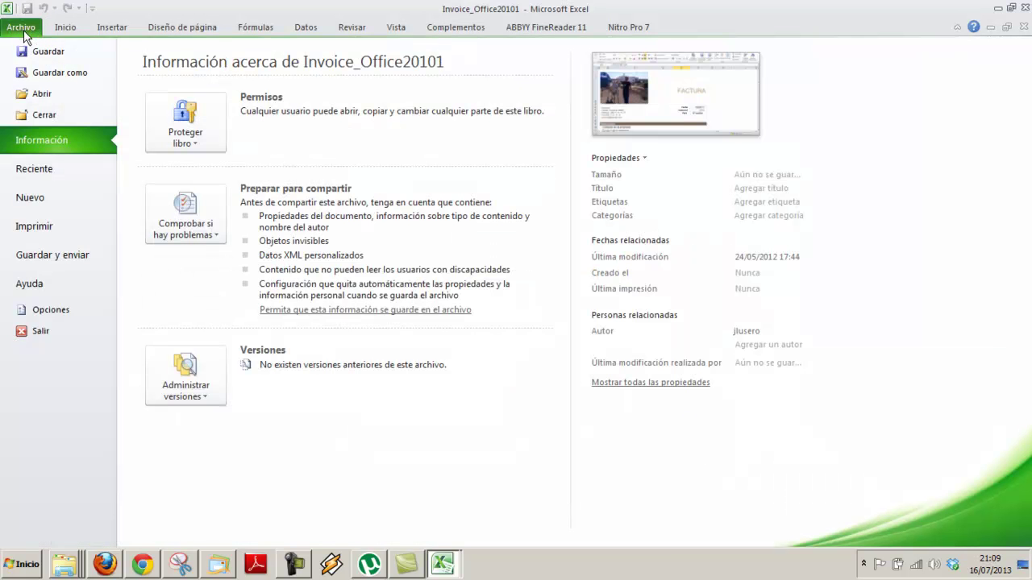
left_click(62, 227)
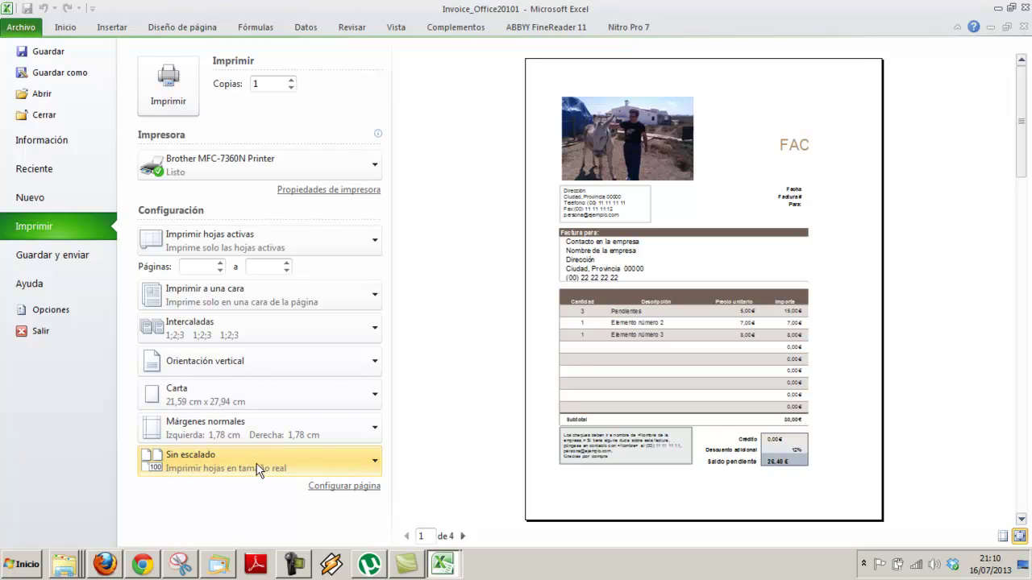
left_click(367, 462)
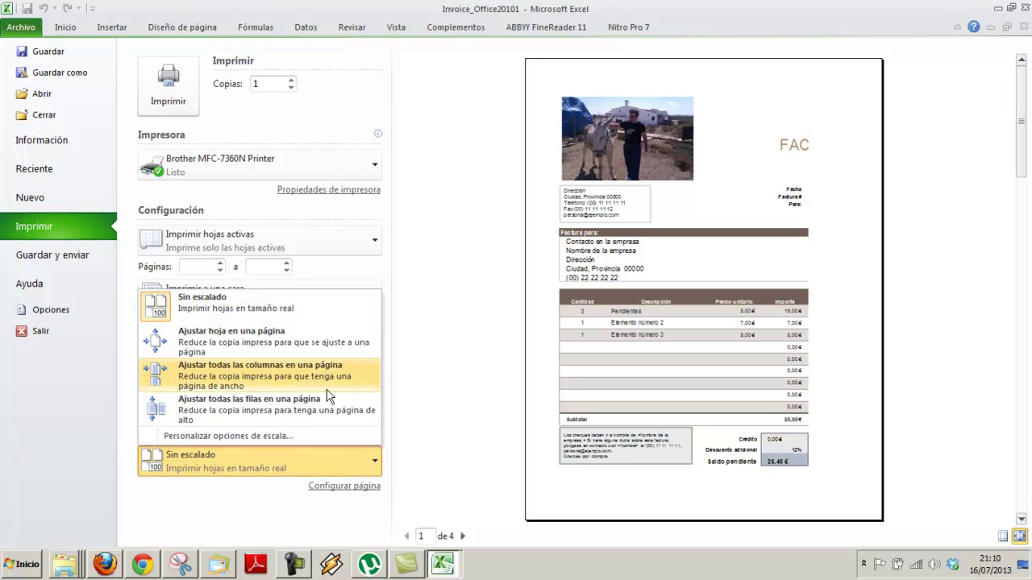
left_click(310, 338)
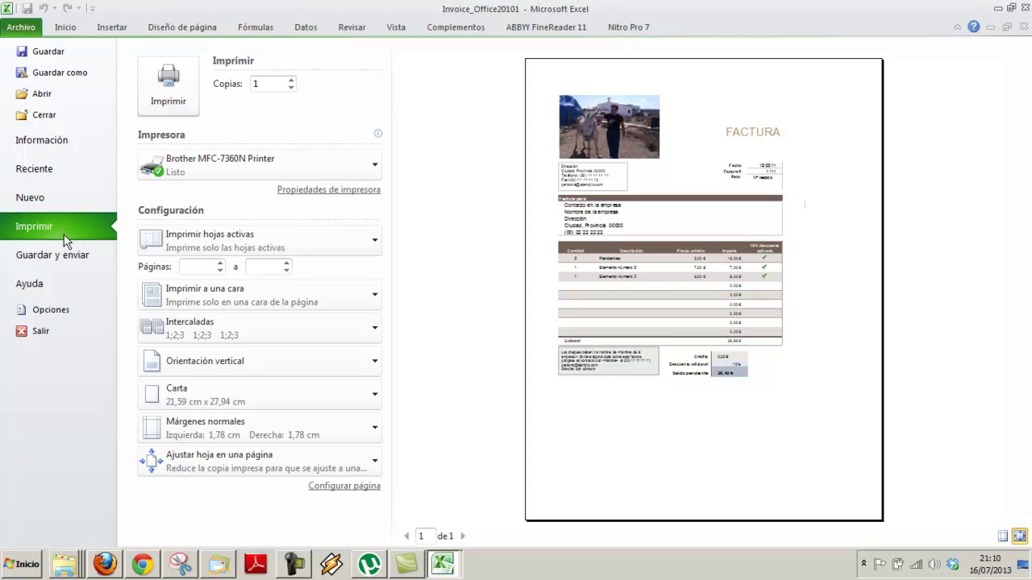
left_click(168, 89)
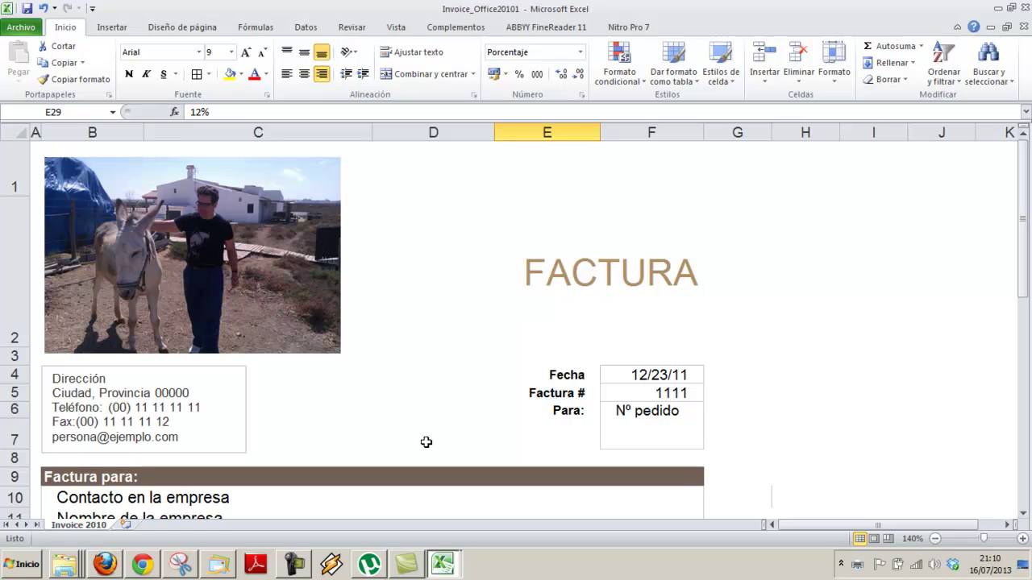
scroll(451, 403, "down", 4)
scroll(451, 403, "down", 4)
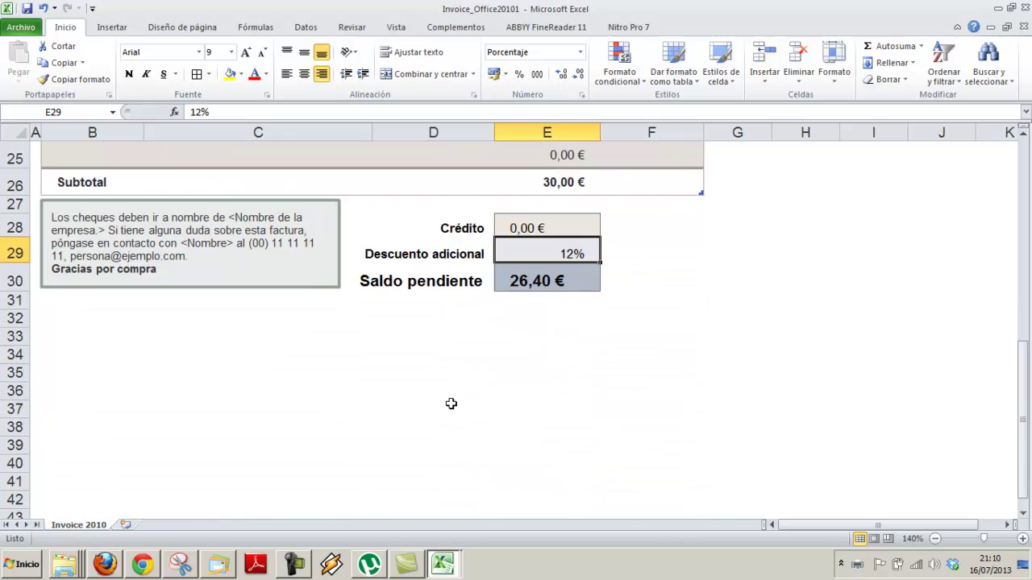
scroll(451, 403, "up", 5)
scroll(451, 403, "up", 3)
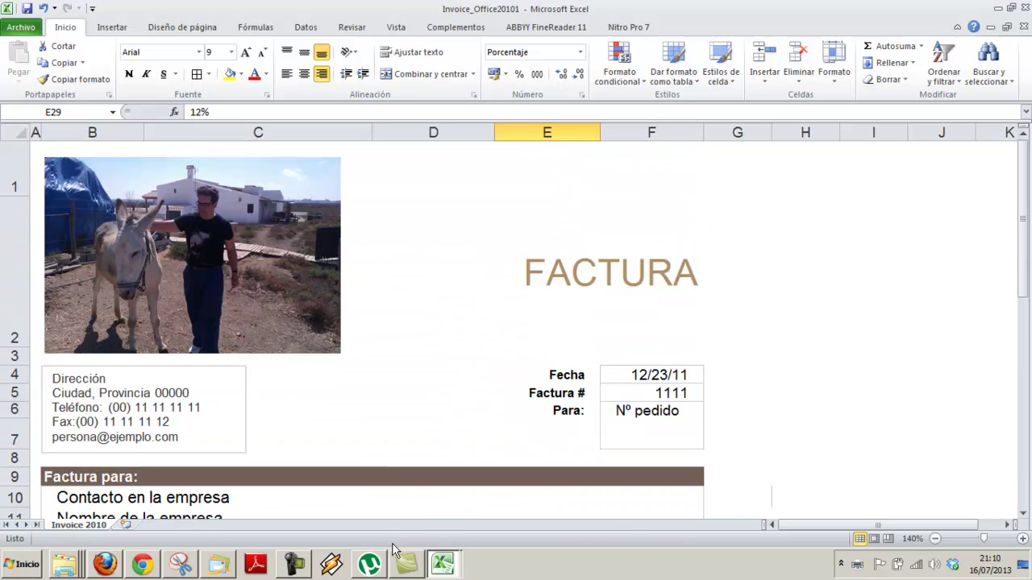
left_click(294, 564)
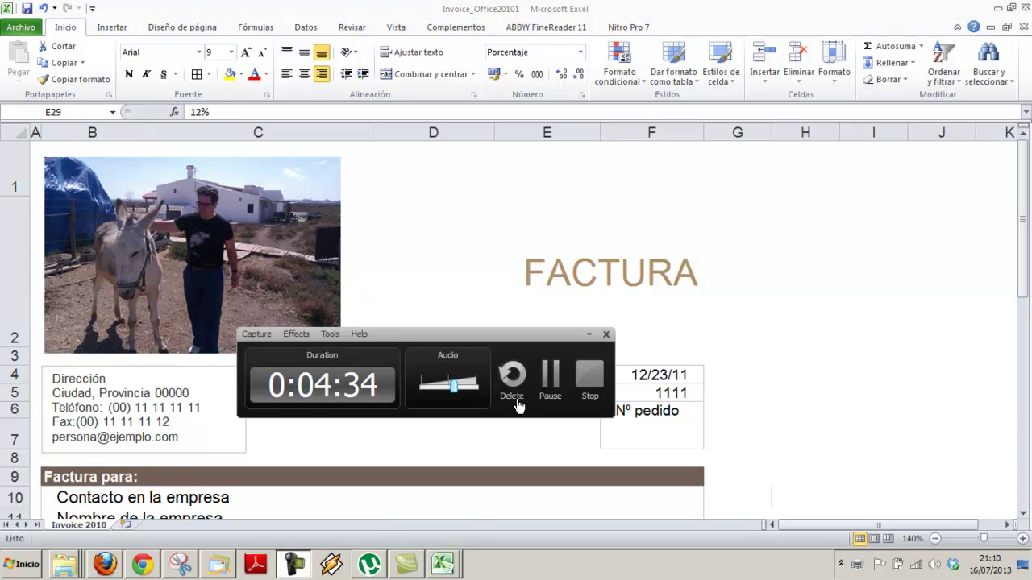